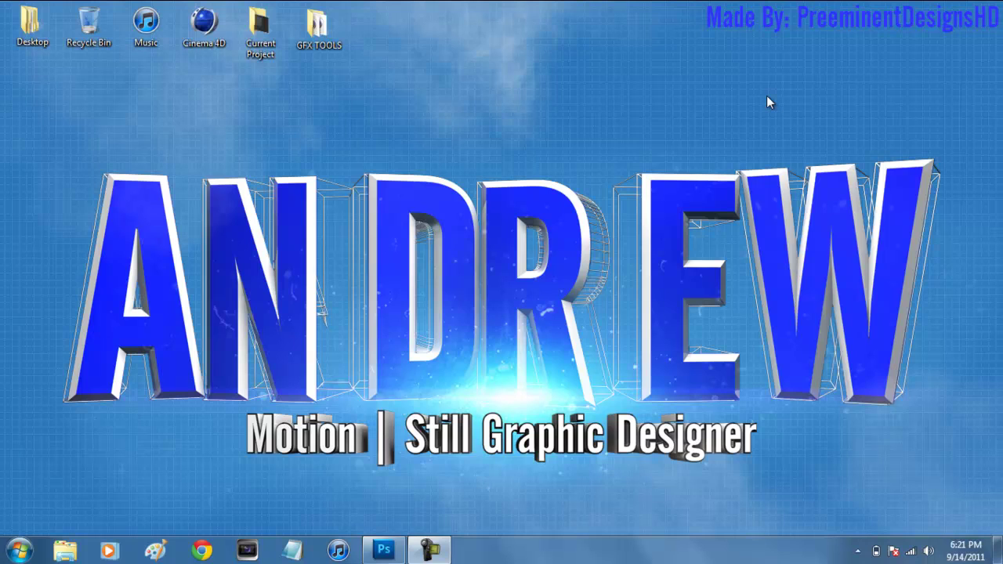
Switch to Photoshop and examine the finished blue name logo up close and as a whole
left_click(384, 550)
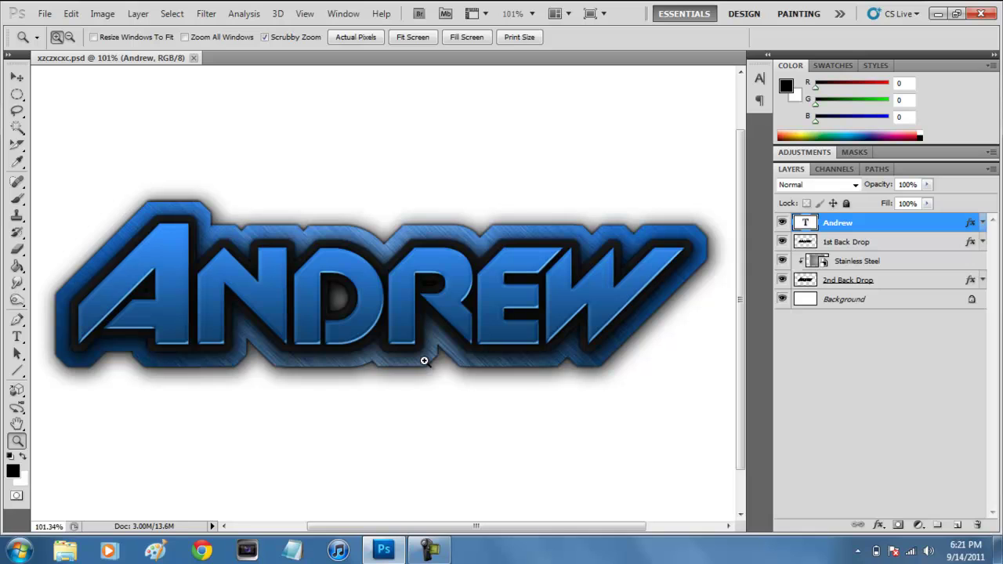
mouse_move(385, 363)
left_mouse_down()
mouse_move(412, 370)
mouse_move(388, 381)
mouse_move(399, 384)
left_mouse_up()
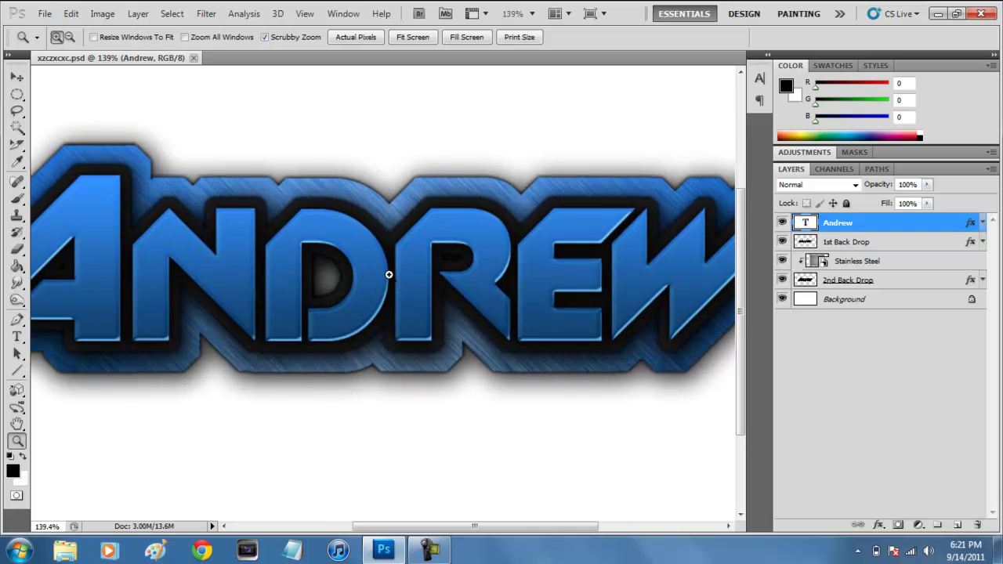
right_click(339, 345)
left_click(363, 351)
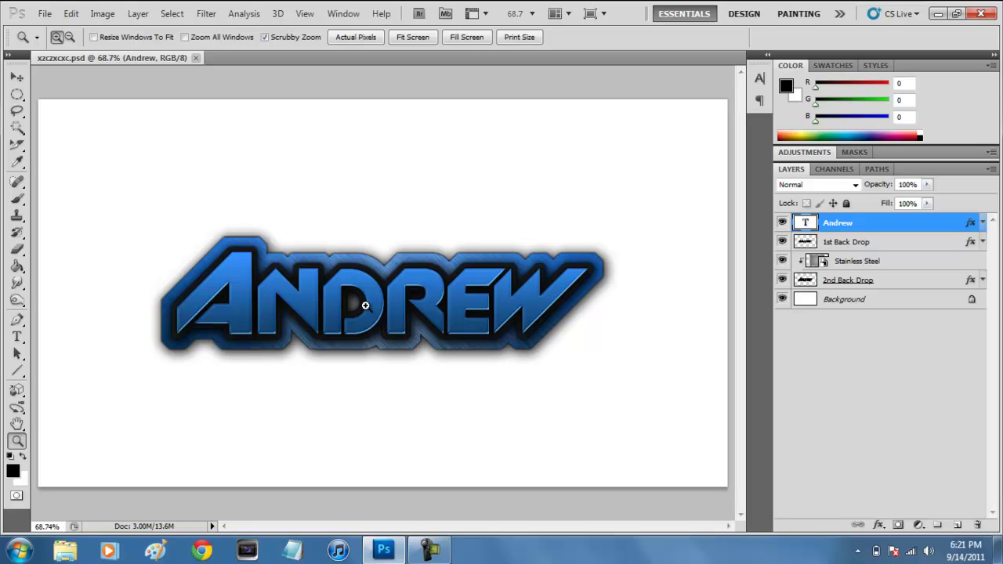
Create a new 1366 x 768 pixel RGB document with a white background
left_click(44, 15)
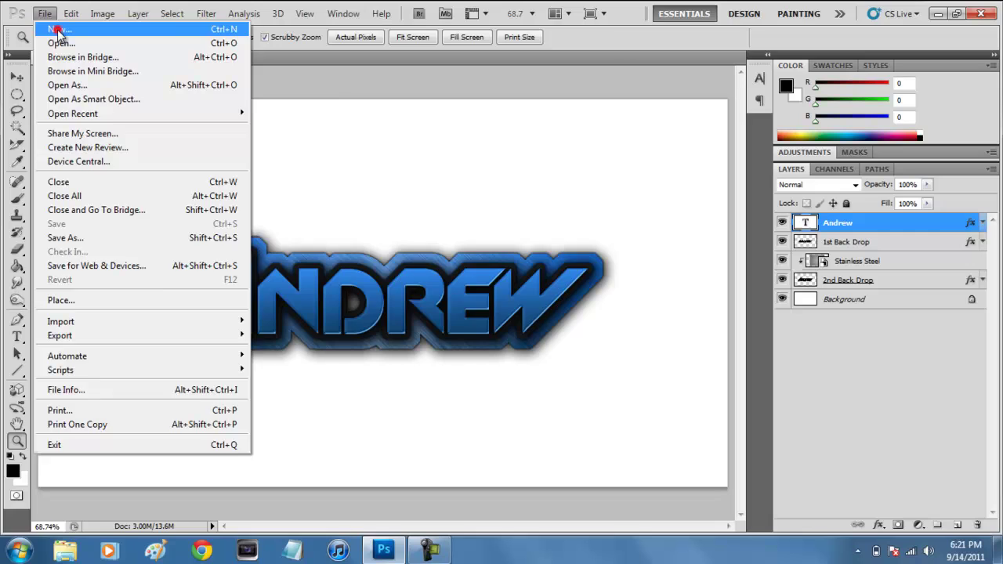
left_click(49, 29)
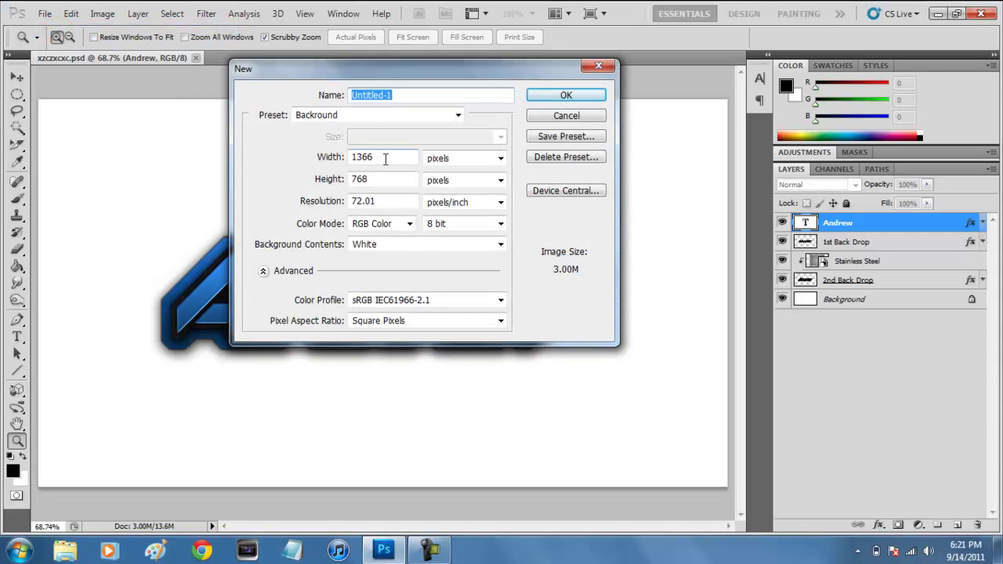
left_click(583, 94)
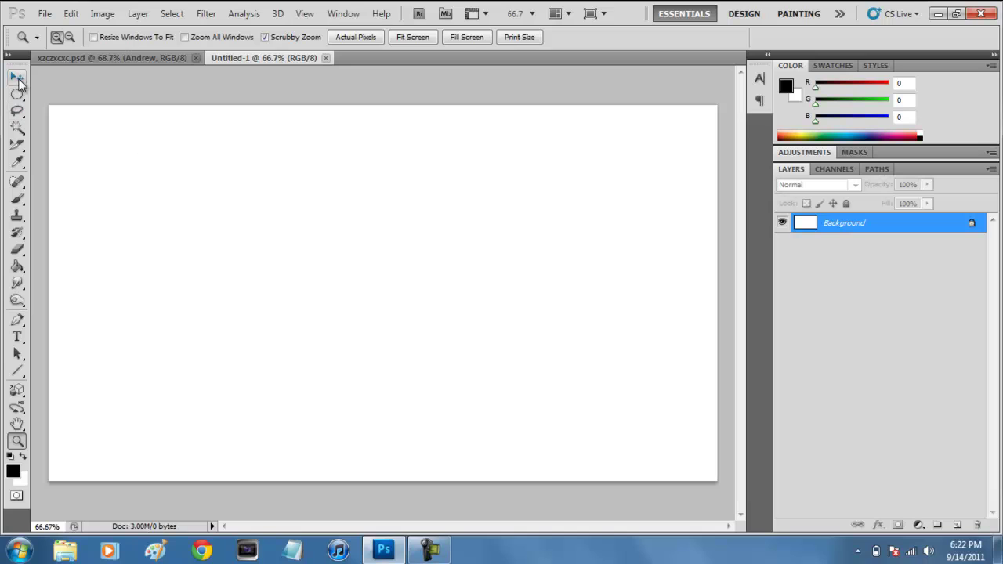
Add the text "Tutorial" to the canvas in black, using the Slant font at 246.58 pt
left_click(18, 337)
left_click(132, 287)
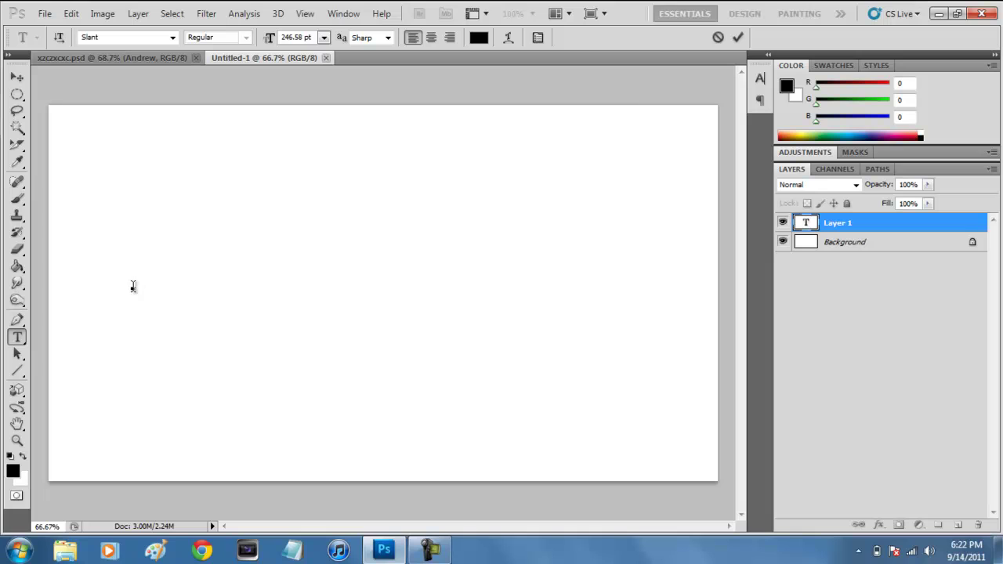
type("TUTORIAL")
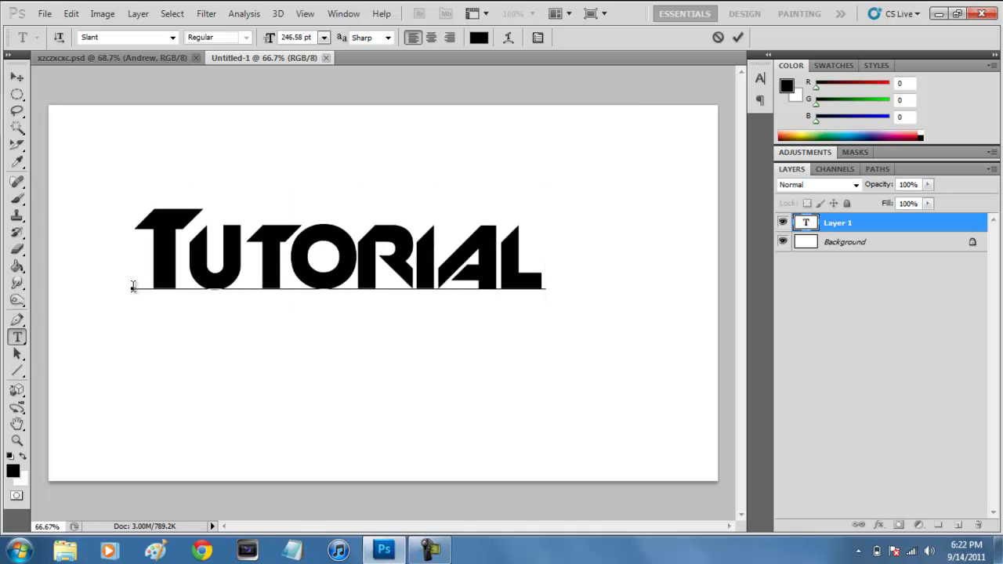
Centre the Tutorial text vertically and horizontally on the canvas, then deselect the layers
left_click(16, 79)
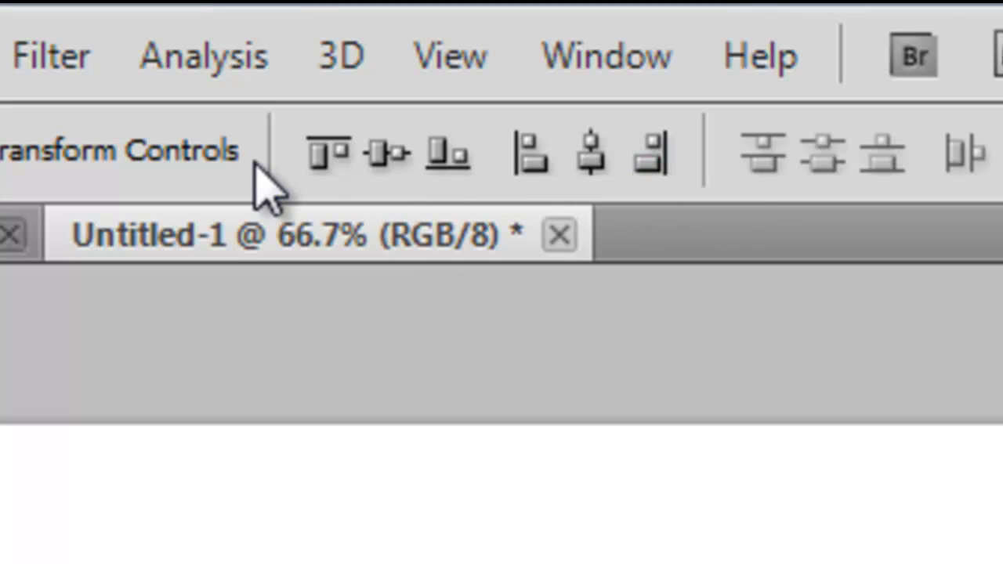
left_click(387, 155)
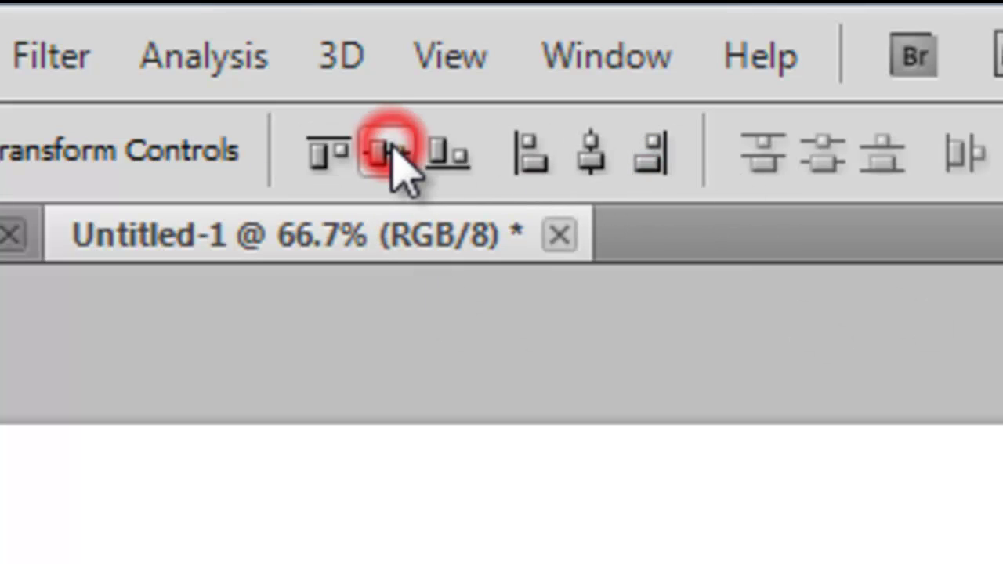
left_click(591, 152)
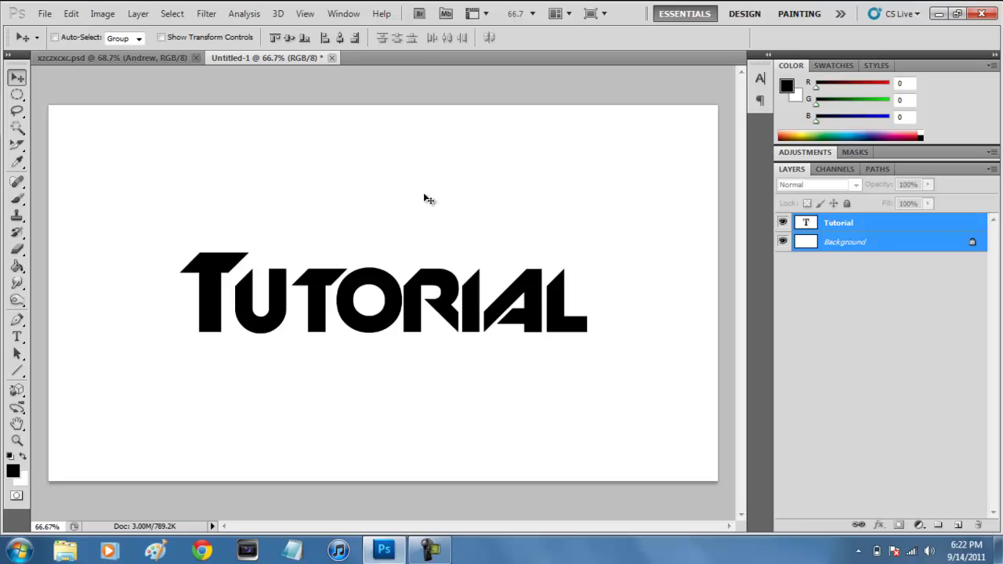
left_click(827, 301)
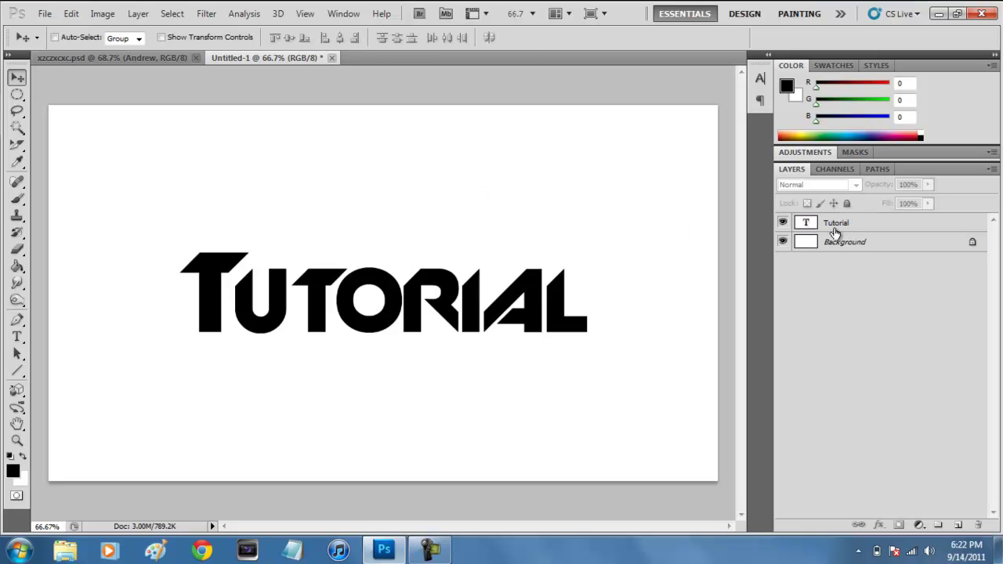
left_click(835, 229)
left_click(849, 269)
double_click(867, 226)
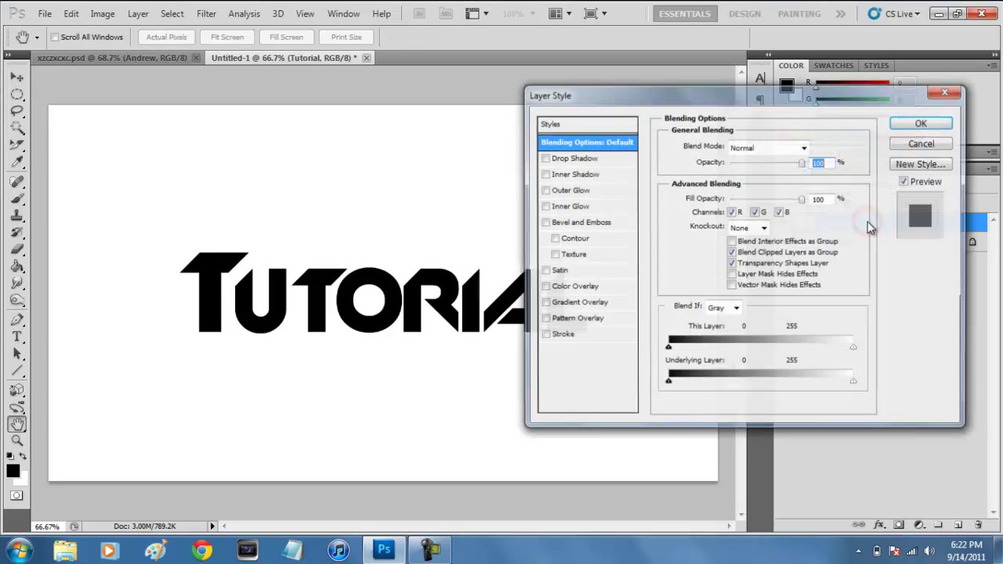
left_click(920, 126)
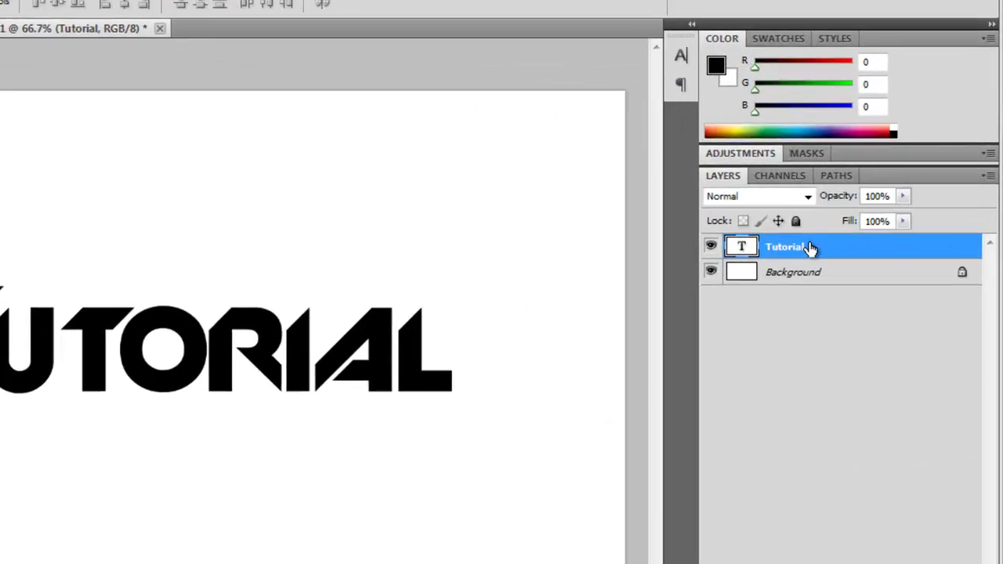
Add a Gradient Overlay to the Tutorial text layer and set the gradient's black stop to dark blue #072a55
right_click(862, 222)
left_click(481, 101)
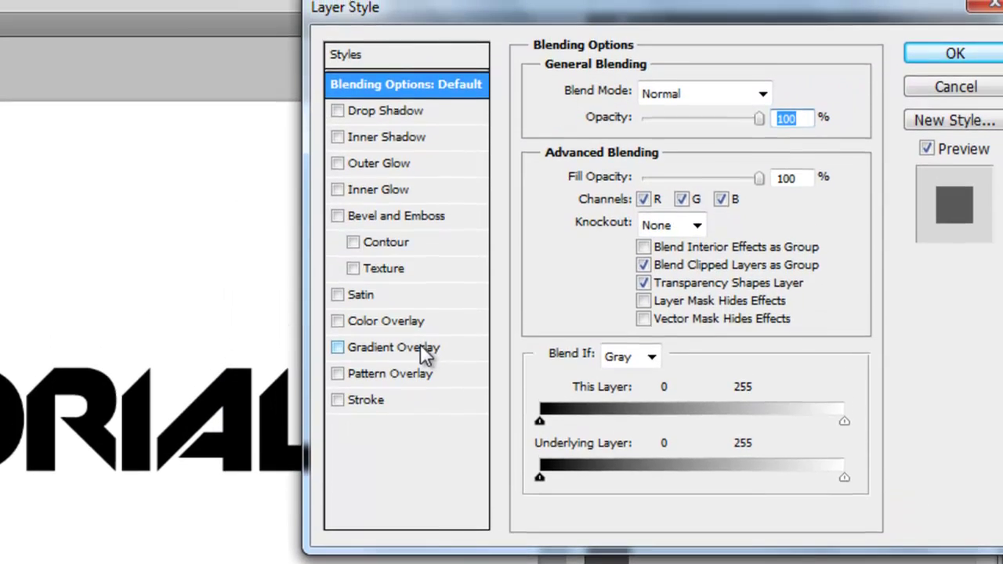
left_click(424, 315)
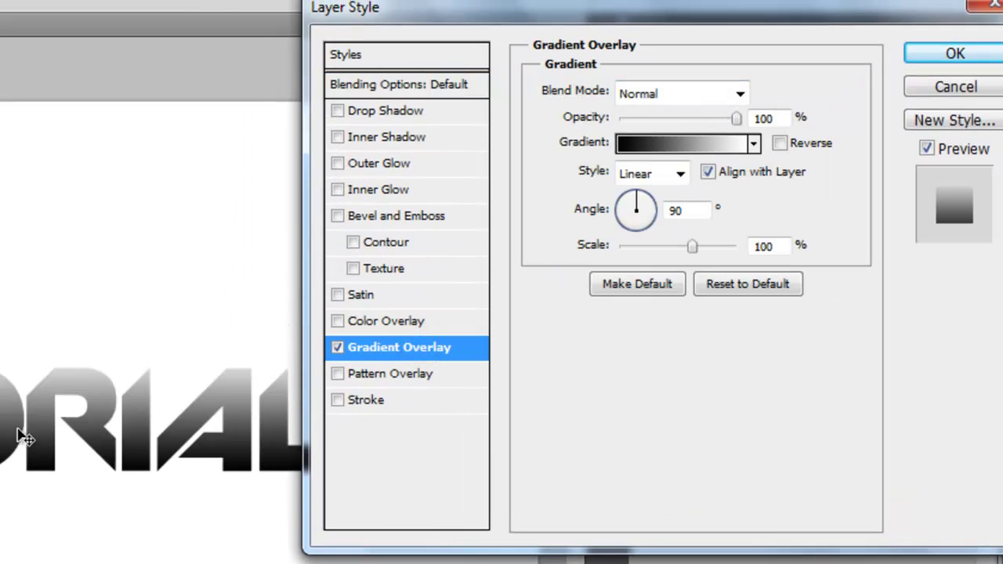
left_click(666, 146)
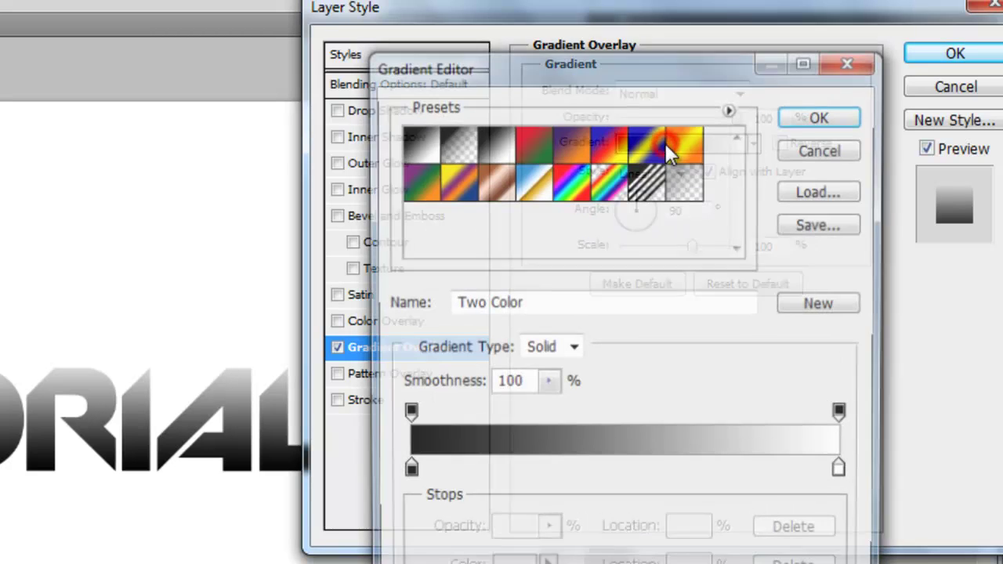
double_click(405, 474)
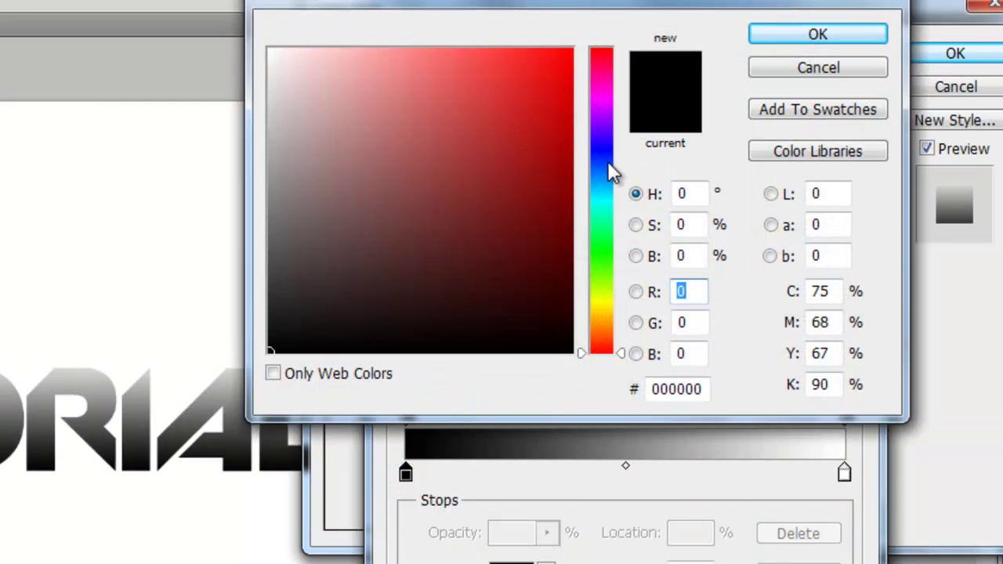
left_click_drag(607, 162, 605, 171)
left_click_drag(515, 206, 549, 251)
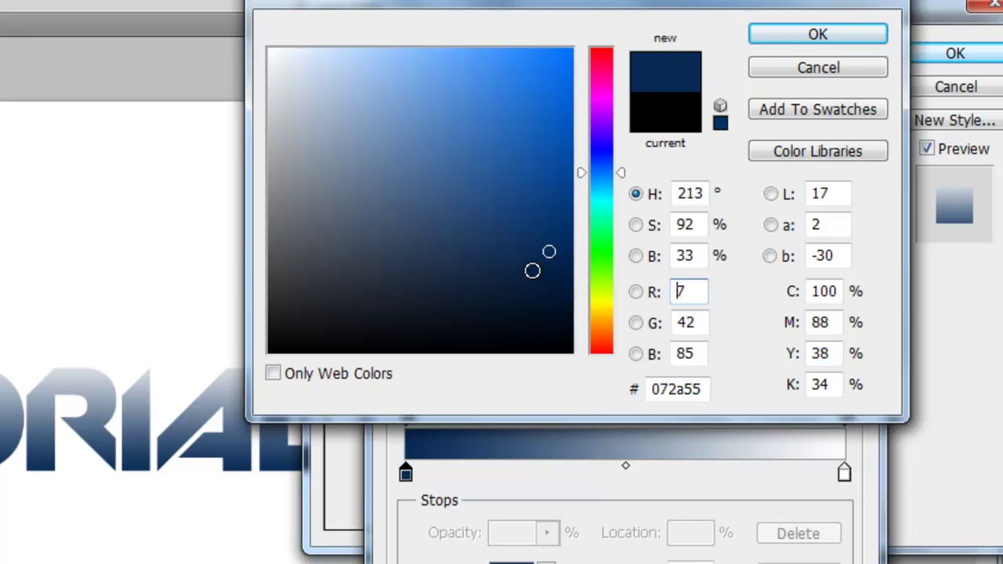
left_click(829, 36)
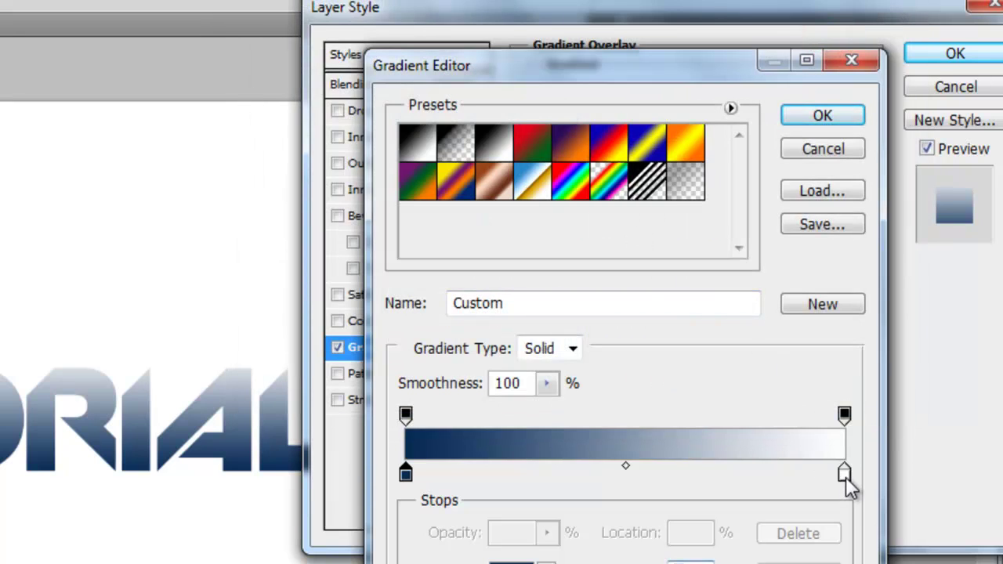
Set the gradient's white end stop to bright blue #128fd7
double_click(842, 477)
left_click_drag(605, 160, 596, 186)
left_click_drag(554, 103, 548, 95)
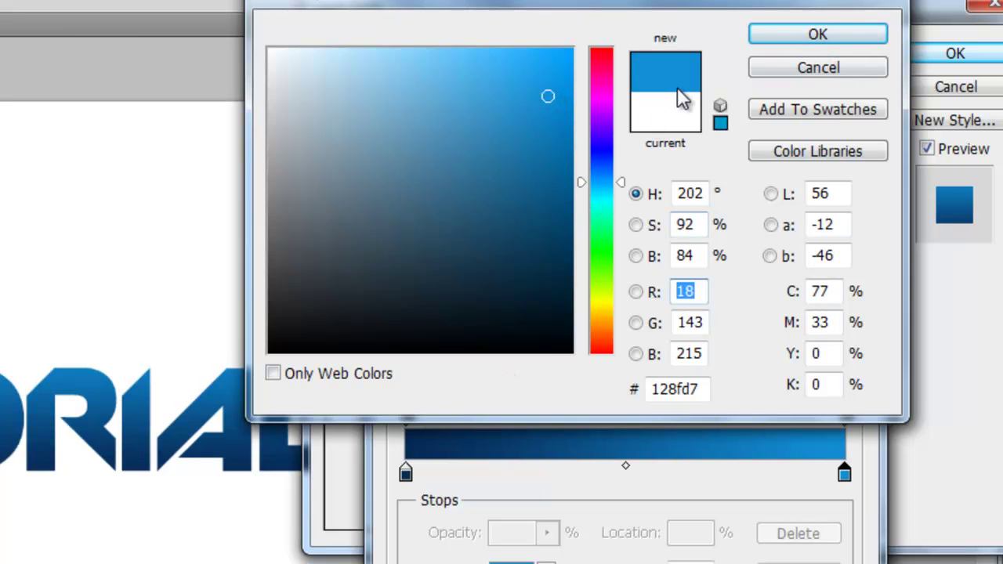
left_click(779, 45)
Darken the gradient's dark blue stop to #082344 and accept the gradient
double_click(405, 474)
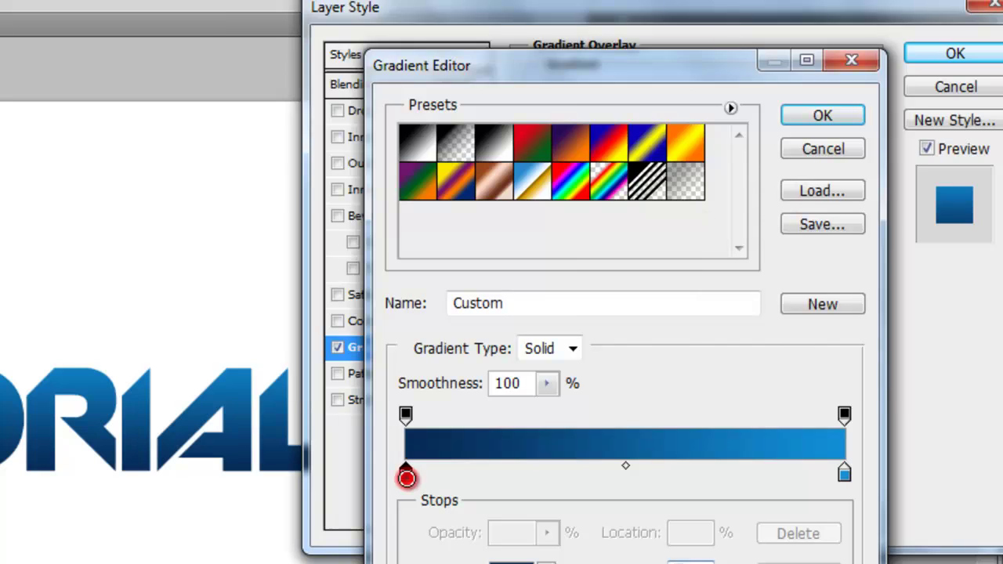
left_click_drag(535, 247, 535, 273)
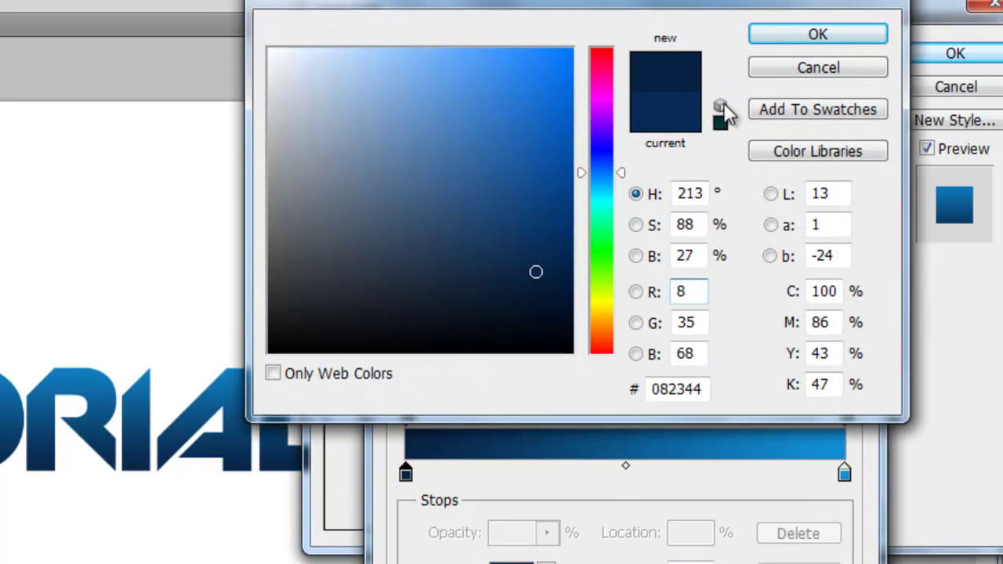
left_click(811, 35)
left_click(821, 118)
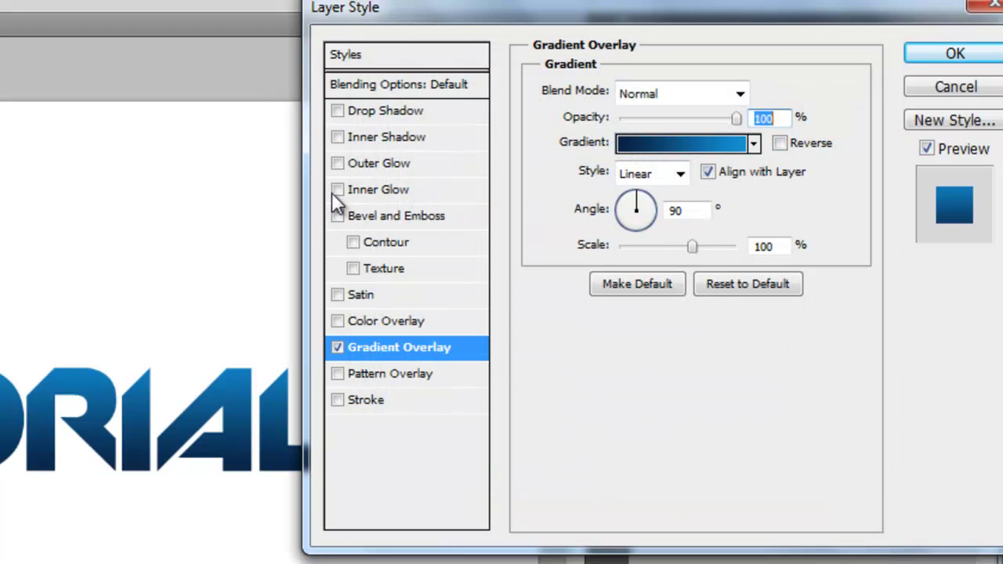
Add an Outer Glow to the text with Normal blend mode, black colour and a size of 10 px
left_click(378, 164)
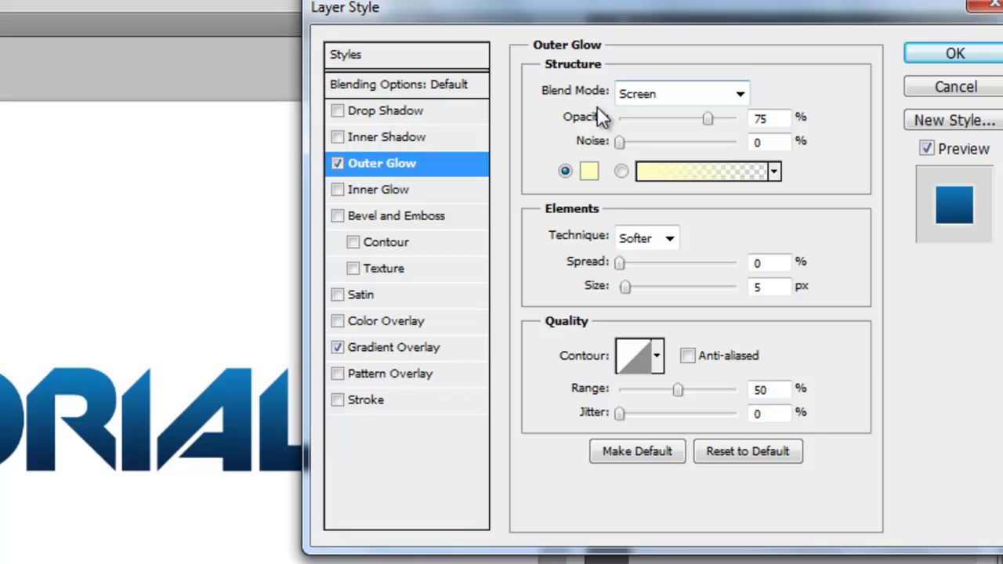
left_click(661, 98)
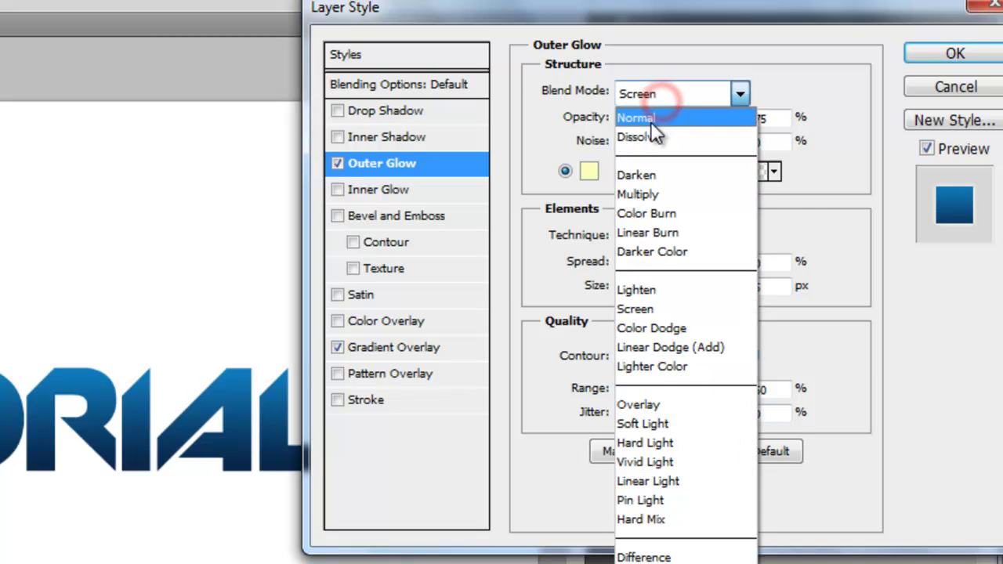
left_click(650, 119)
left_click(589, 171)
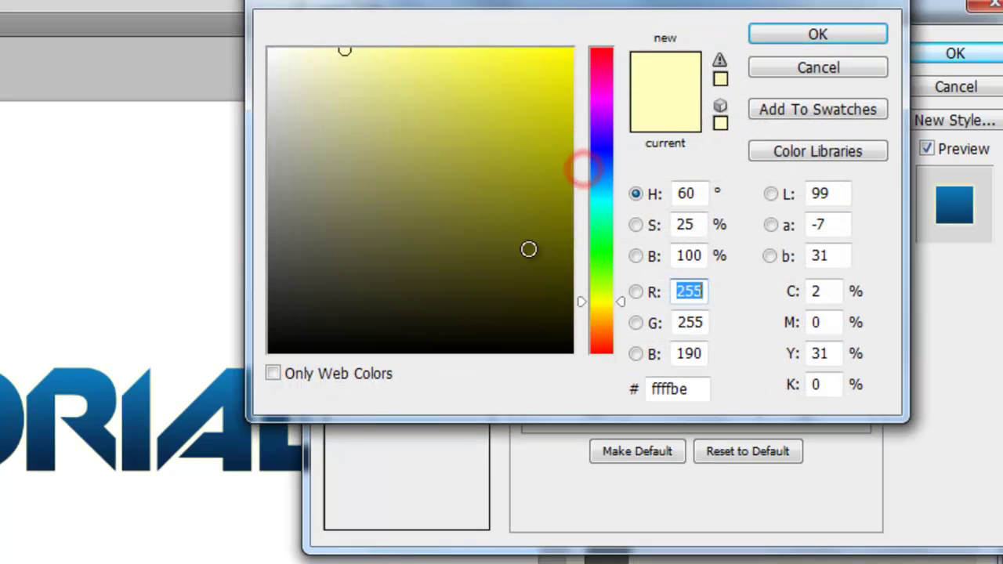
left_click_drag(509, 242, 478, 353)
left_click(800, 37)
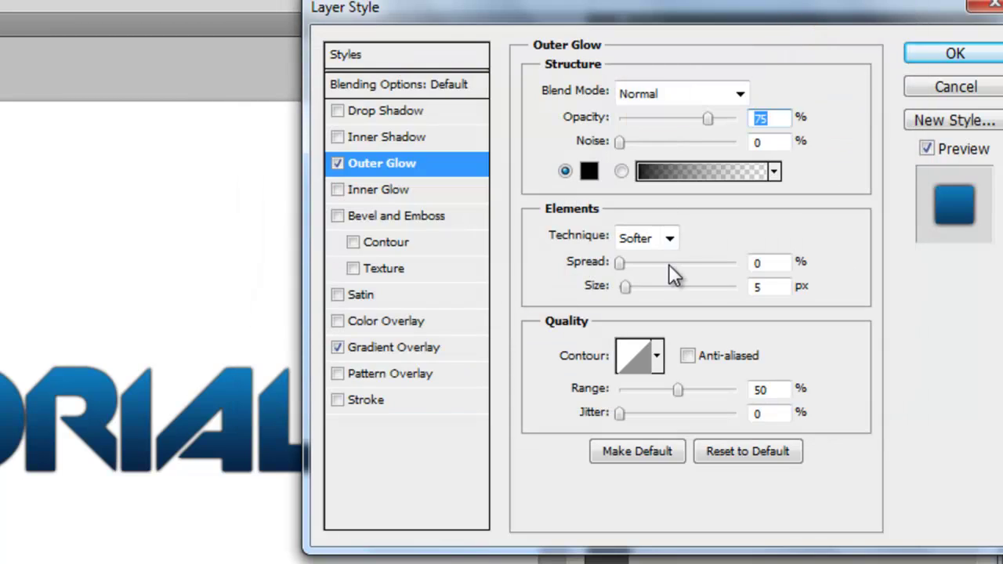
double_click(774, 287)
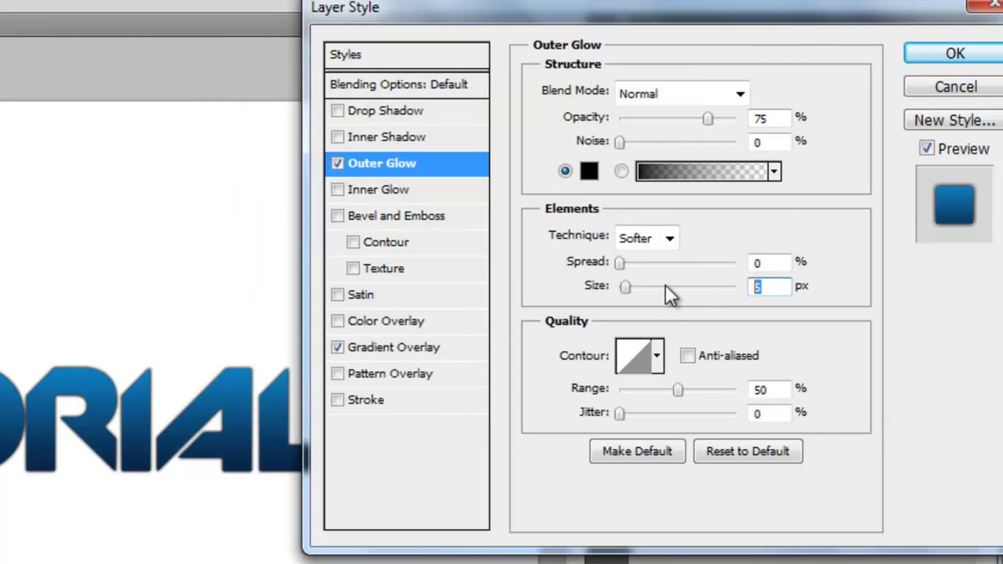
type("10")
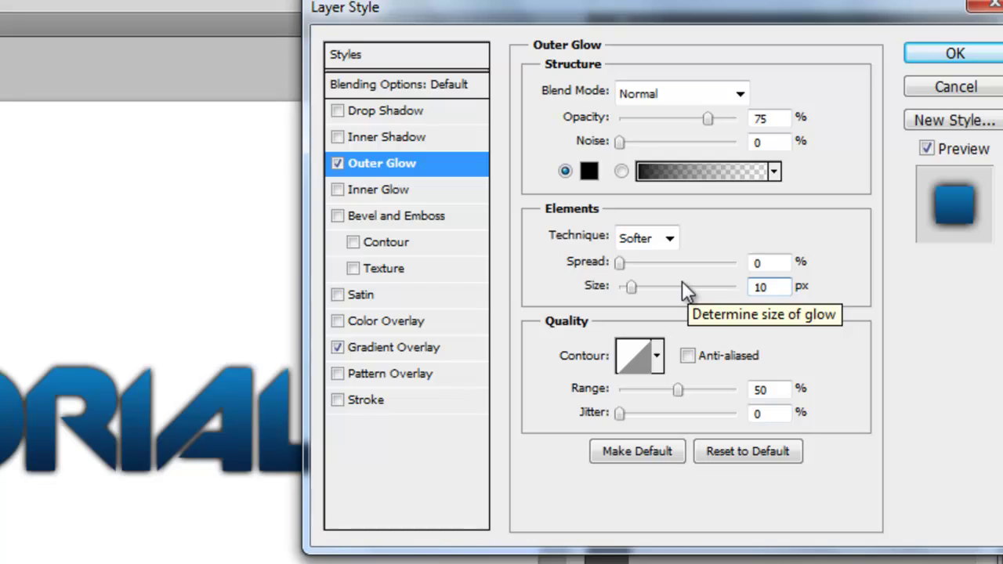
Add a Drop Shadow with 20% spread and 30 px size, apply the layer style and deselect the text layer
left_click(363, 105)
double_click(764, 213)
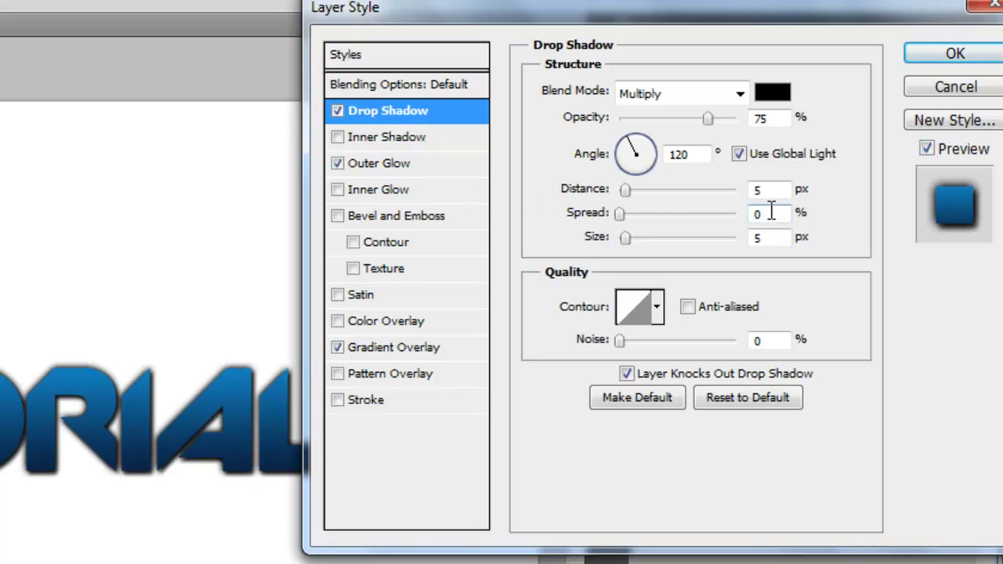
type("20")
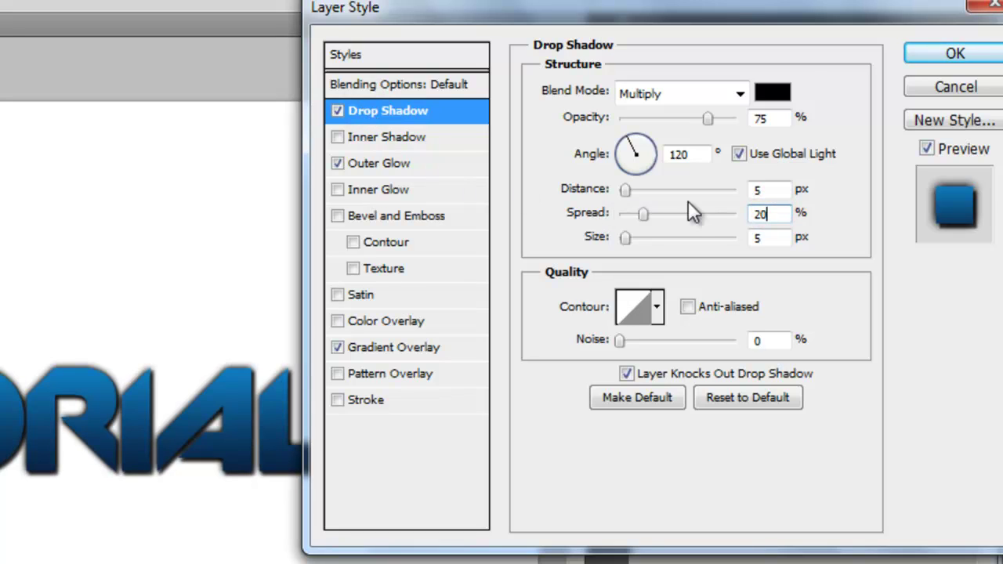
double_click(783, 243)
type("30")
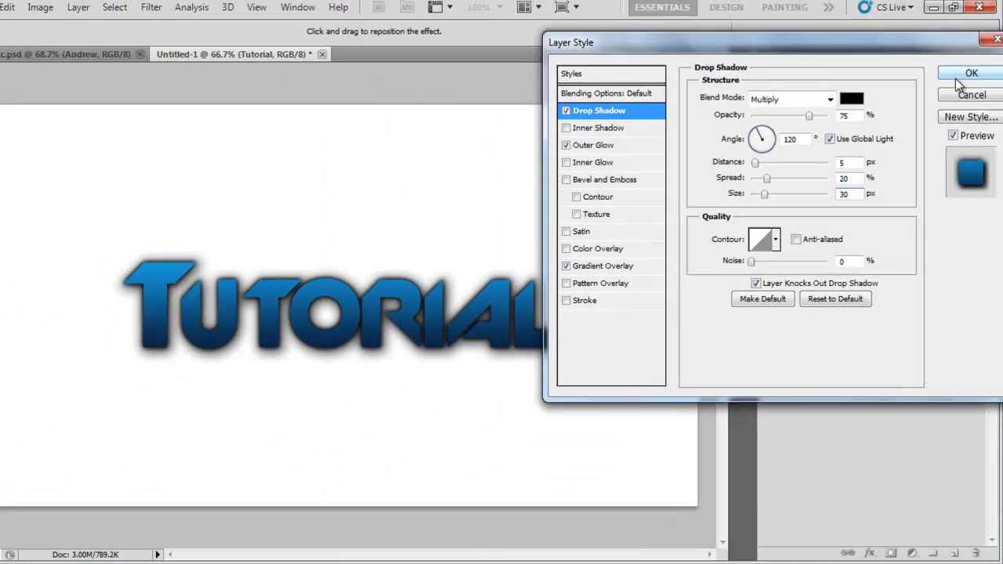
key("Return")
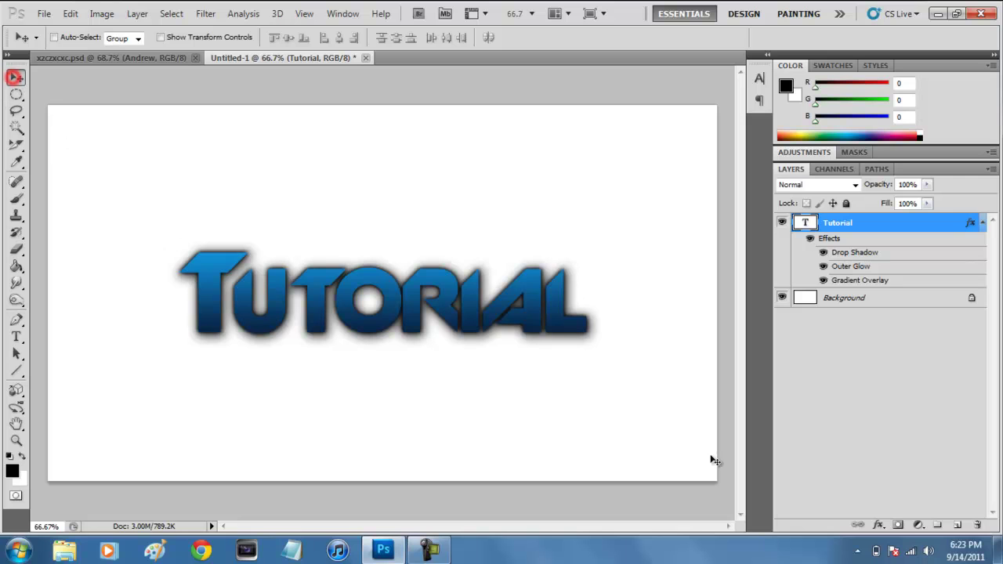
left_click(820, 377)
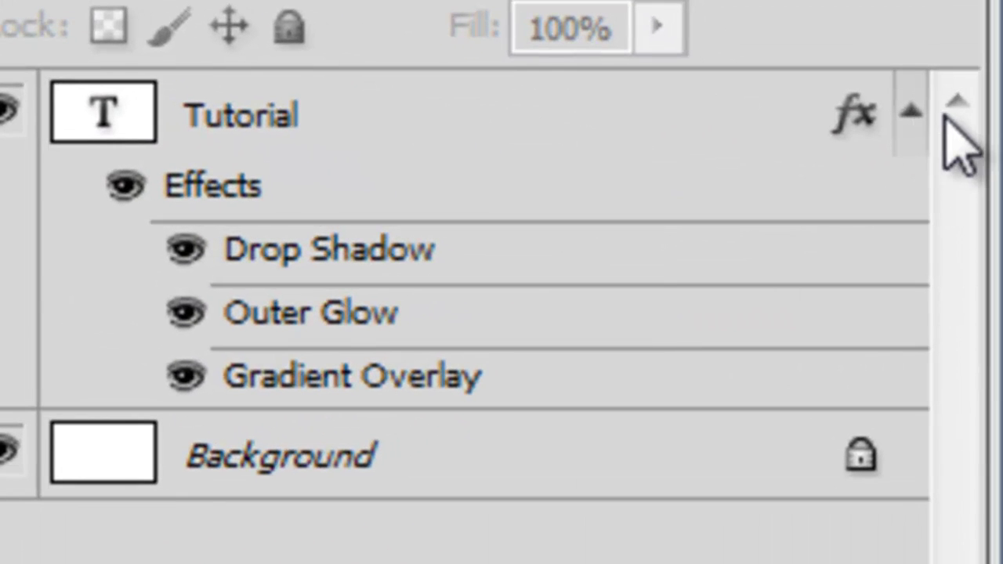
Collapse the Tutorial layer's effects list and add a new empty layer directly above the Background
left_click(922, 129)
left_click(425, 303)
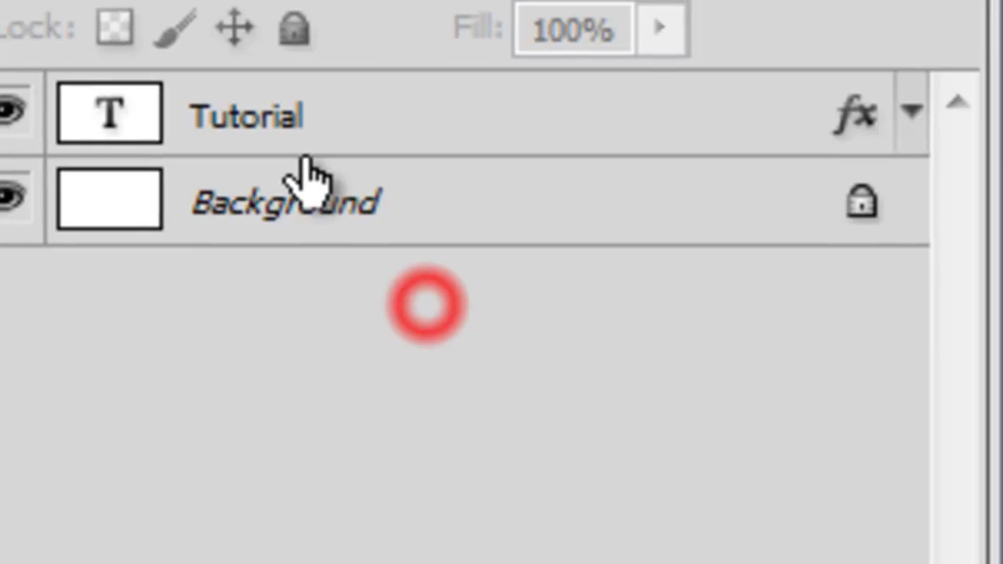
left_click(302, 145)
left_click(306, 199)
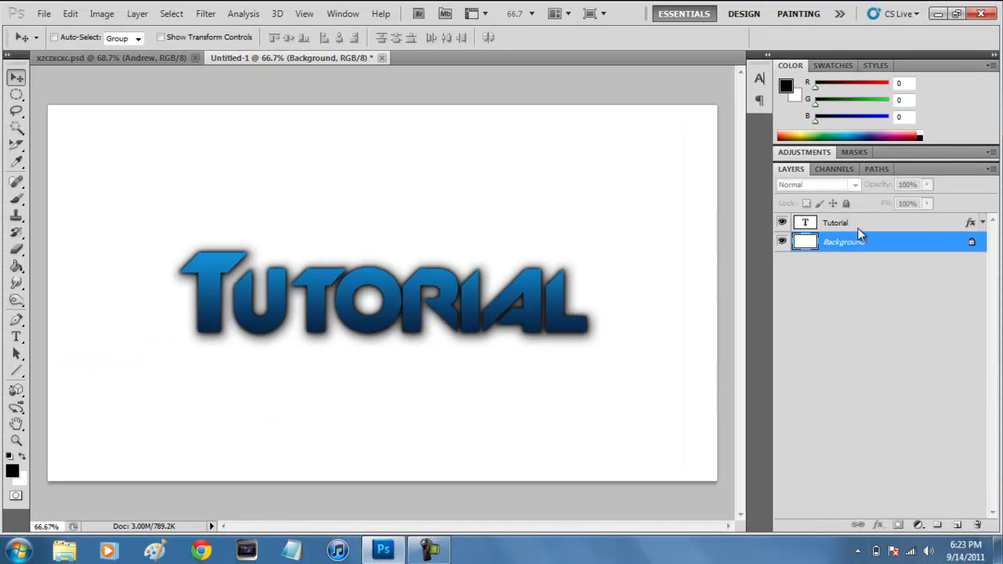
left_click(958, 526)
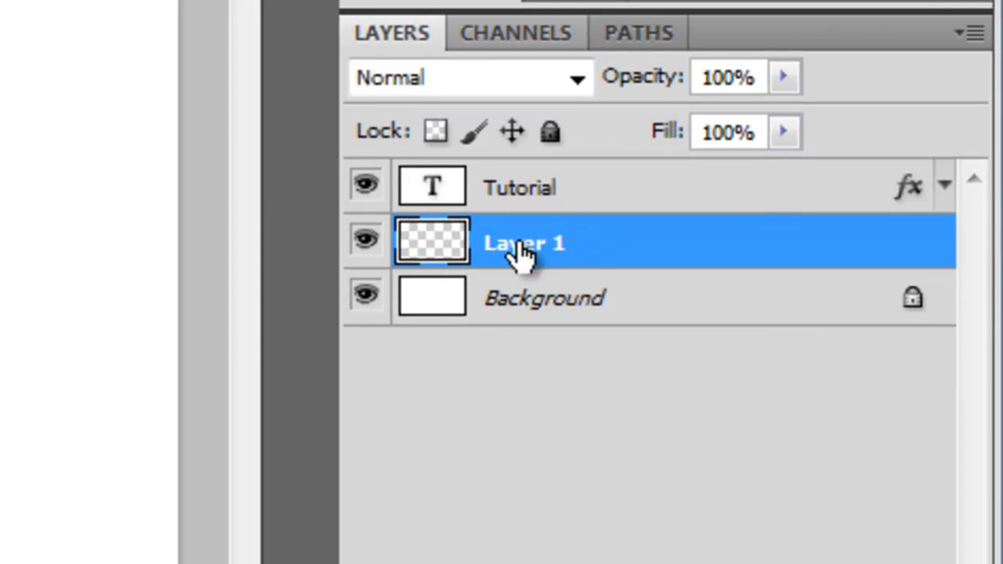
Rename the new layer as "1st Back Drop" and deselect it
double_click(565, 242)
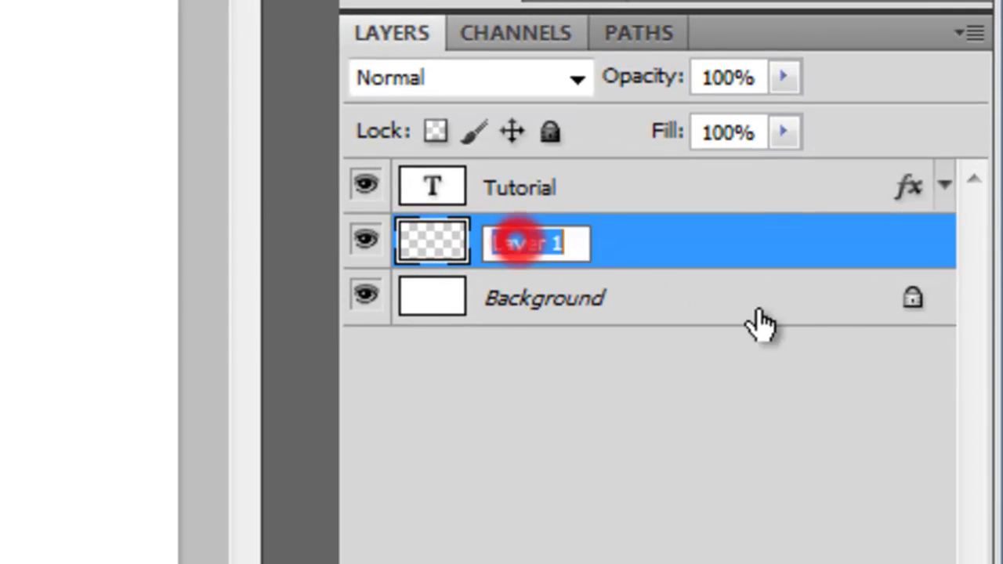
type("1st")
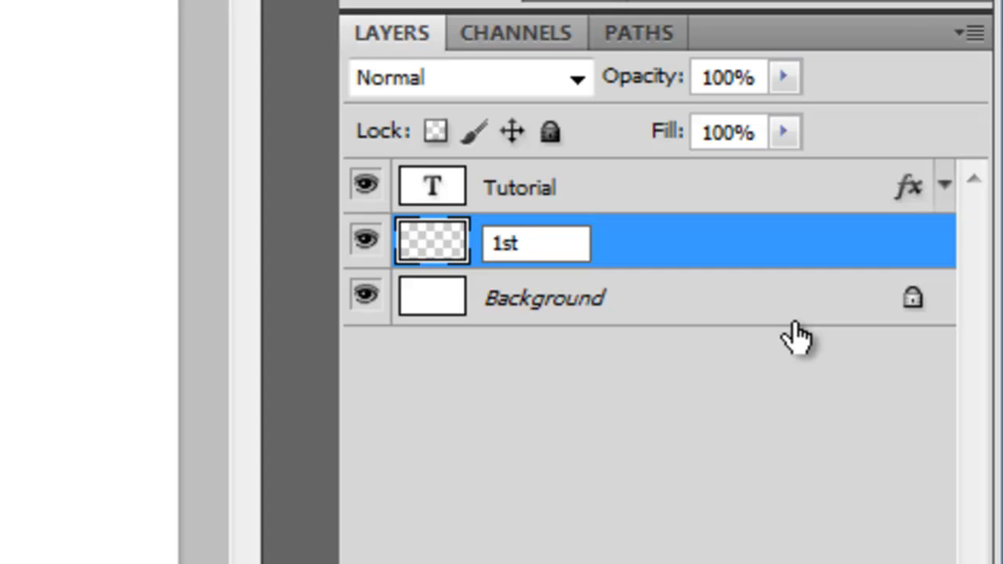
type(" Back Drop")
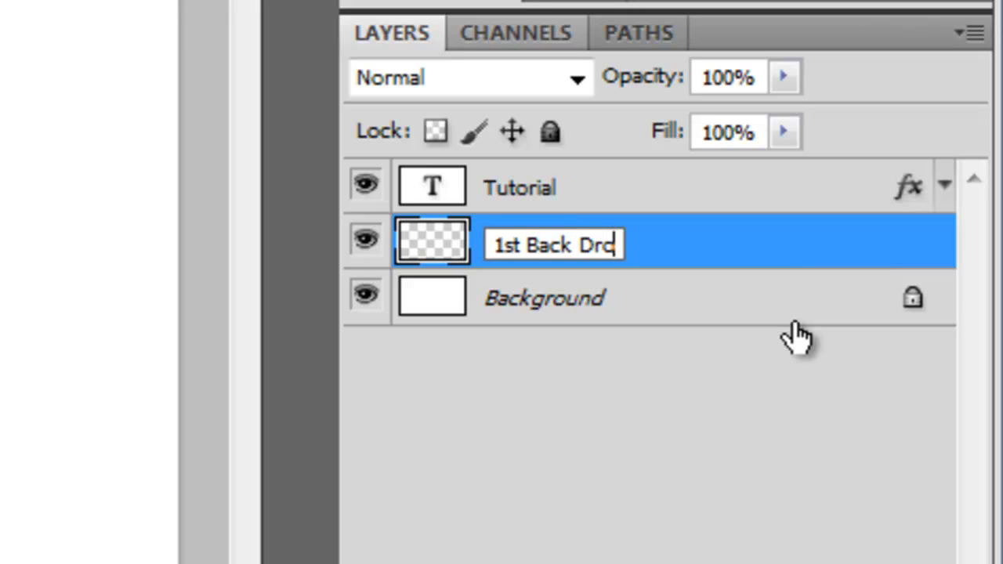
key("Return")
left_click(694, 428)
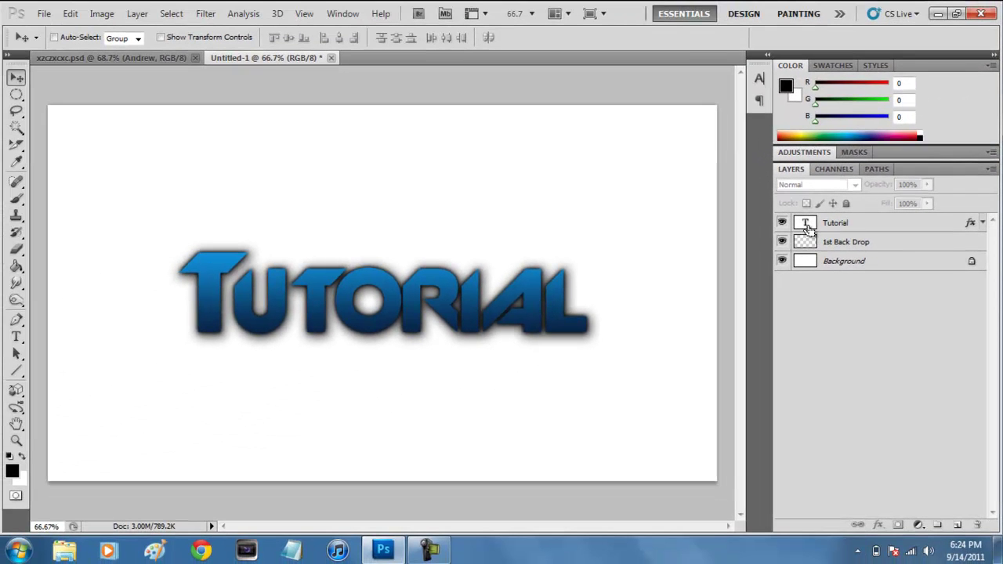
Load the Tutorial text's outline as a selection and expand it by 10 pixels
left_click(811, 227, "ctrl")
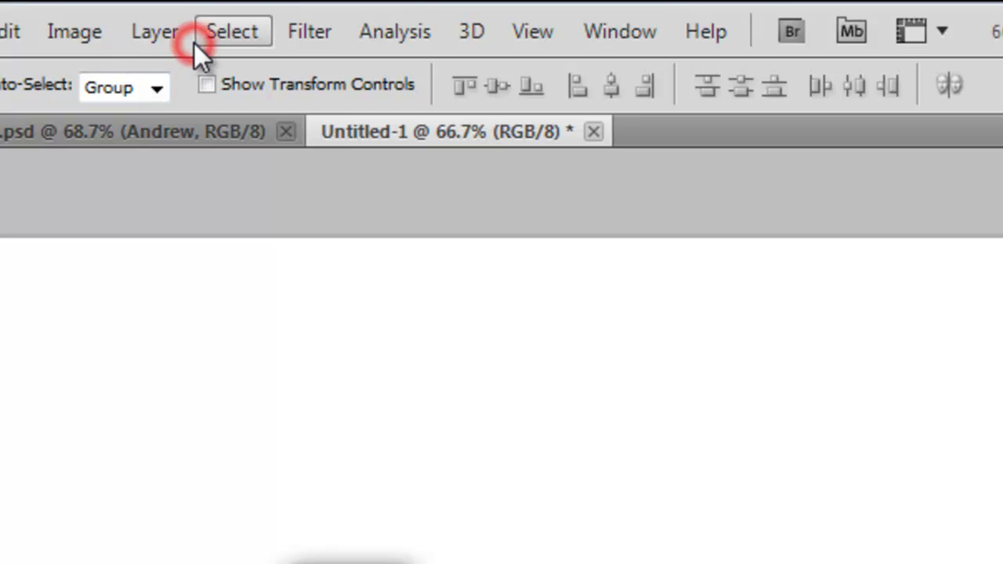
left_click(198, 44)
mouse_move(501, 394)
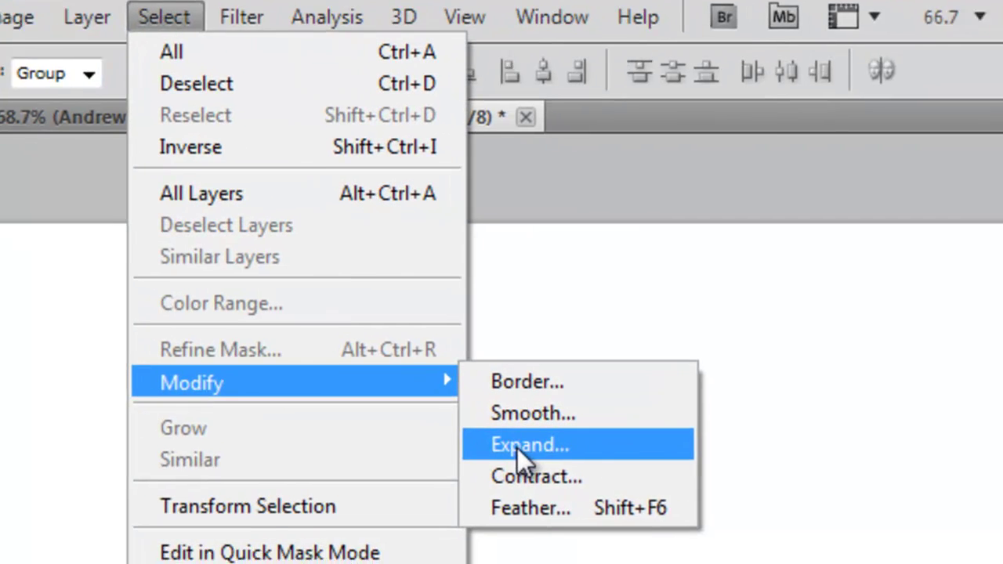
left_click(588, 460)
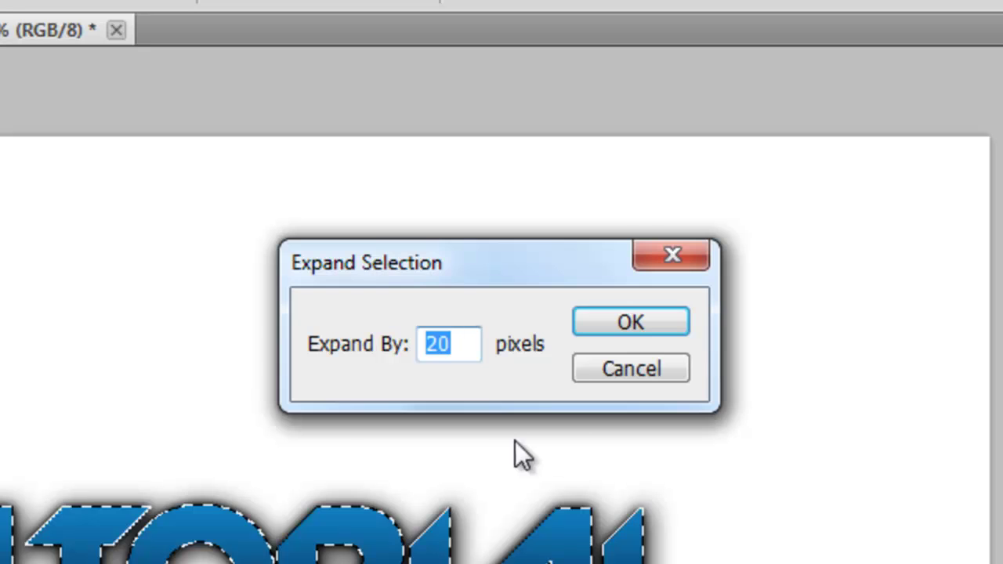
type("10")
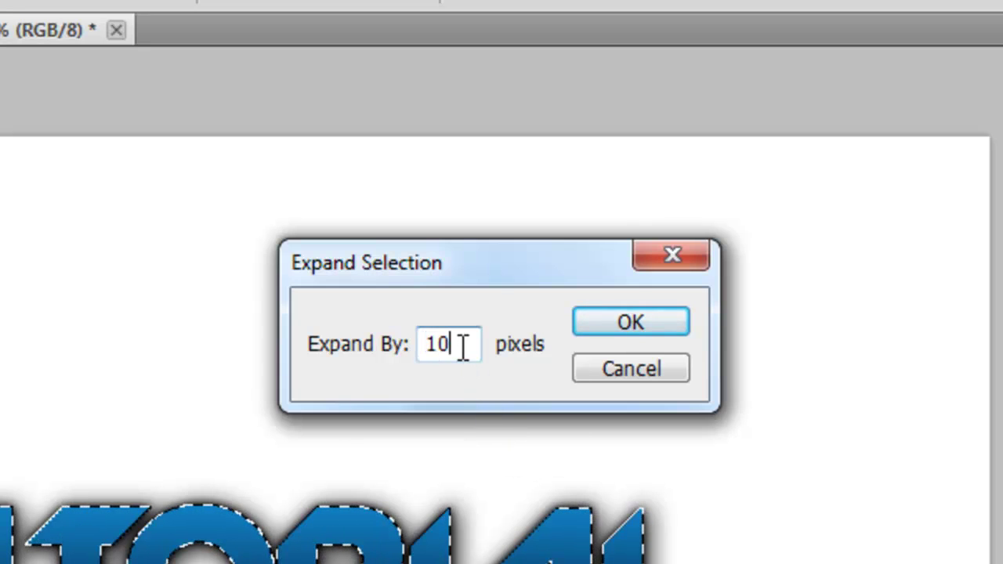
left_click(631, 323)
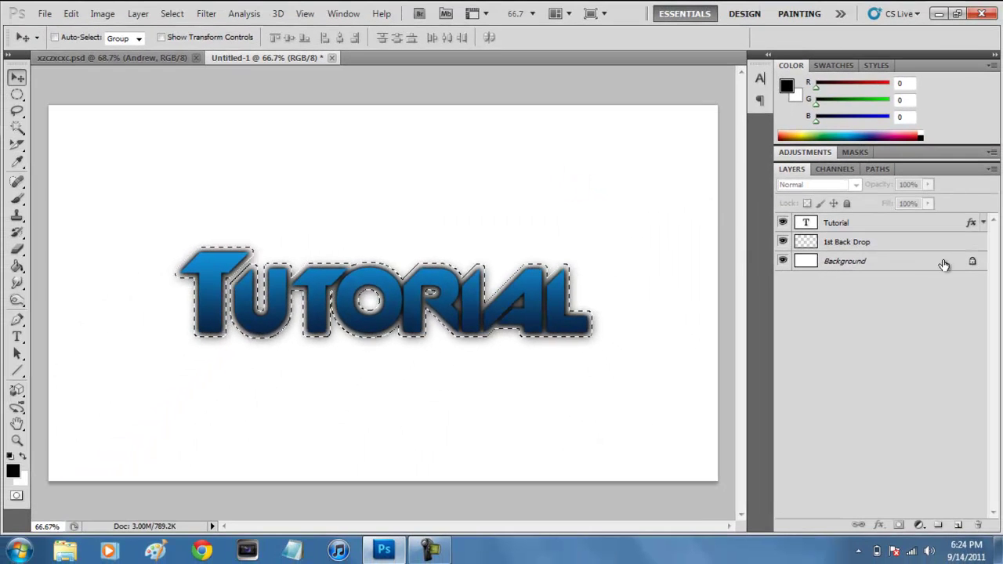
Fill the expanded selection with black on the 1st Back Drop layer and clear the selection
left_click(862, 245)
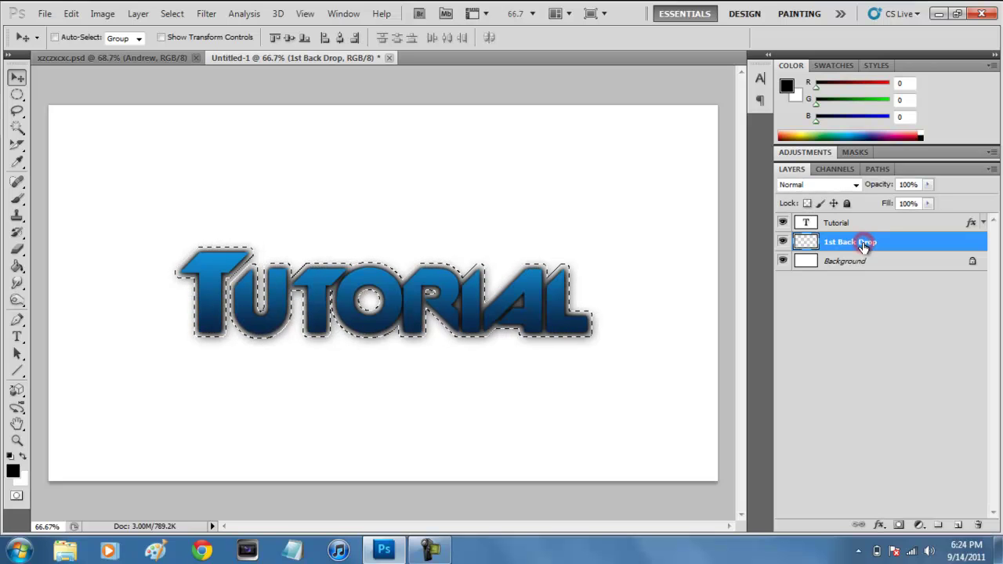
left_click(16, 266)
left_click(198, 252)
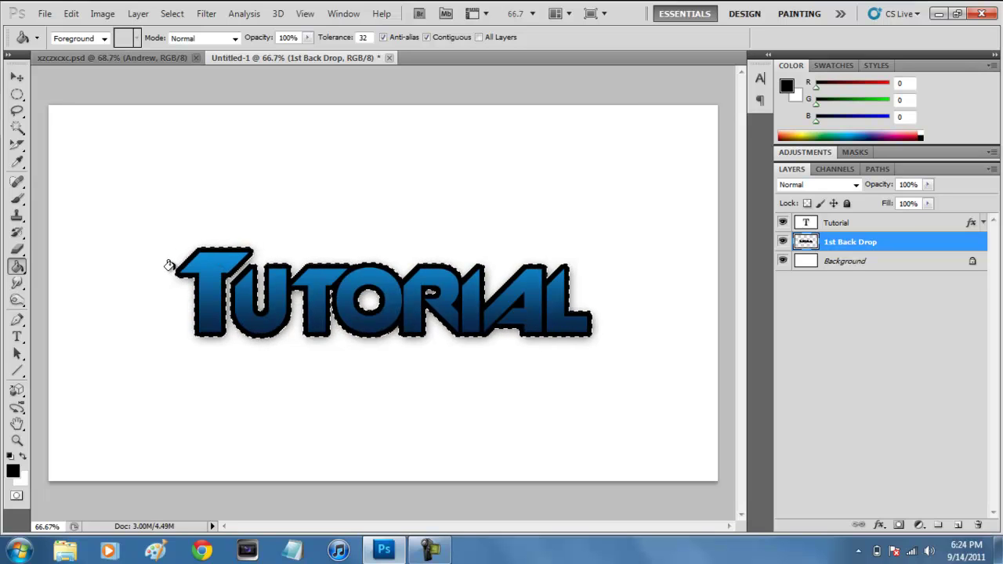
key("ctrl+d")
left_click(17, 77)
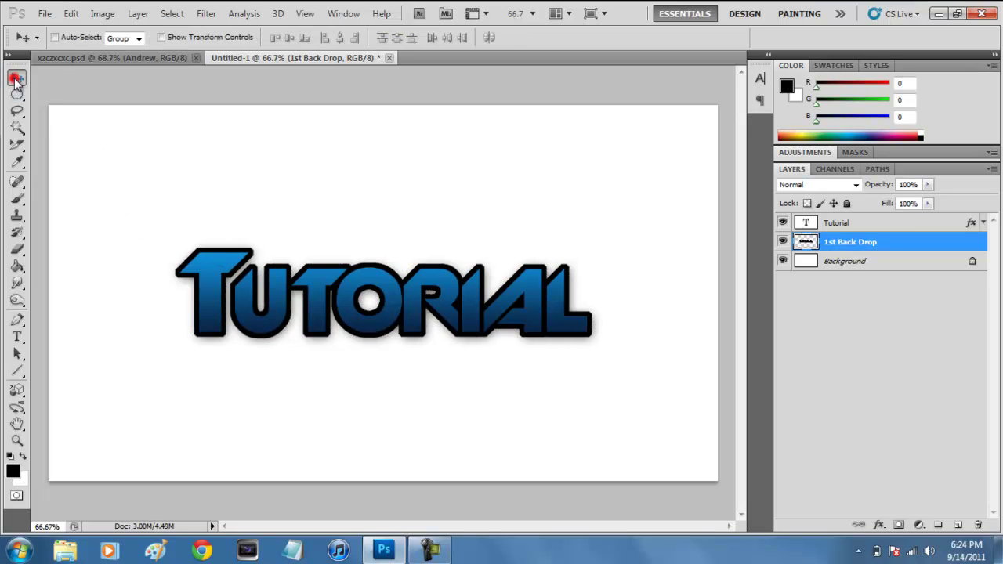
left_click(835, 289)
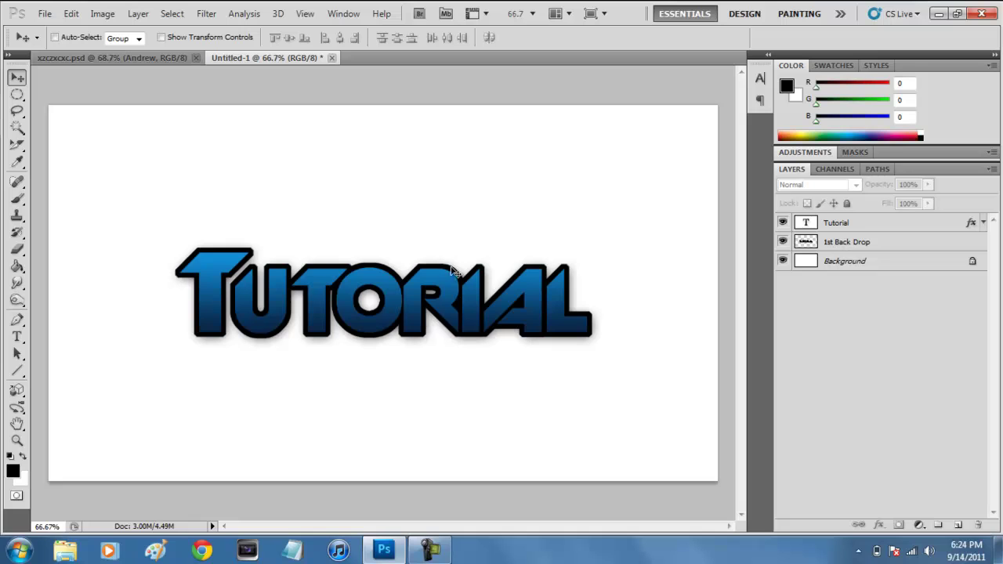
Add a Gradient Overlay to the 1st Back Drop layer and set the gradient's black stop to dark grey #151515
right_click(835, 244)
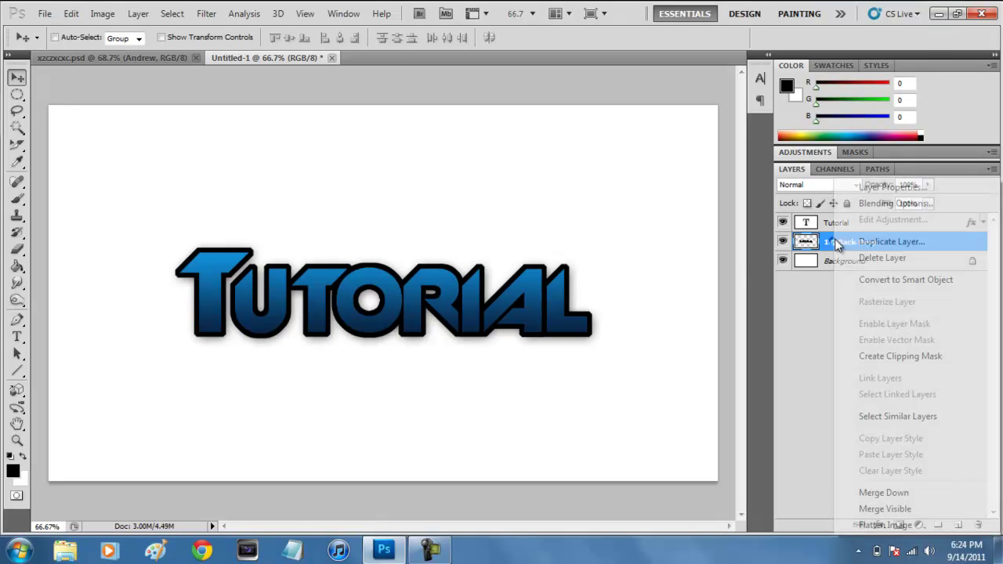
left_click(873, 203)
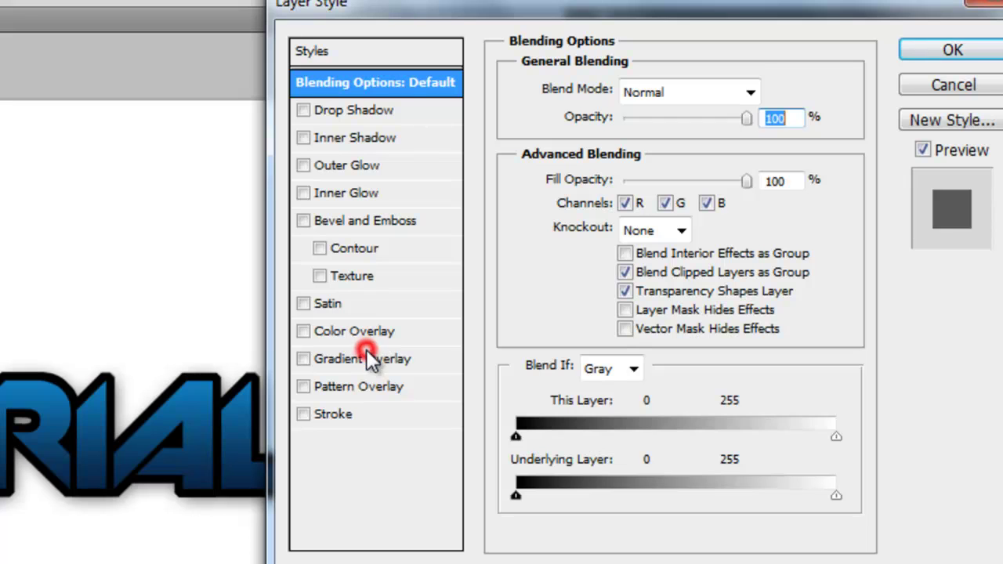
left_click(366, 352)
left_click(613, 148)
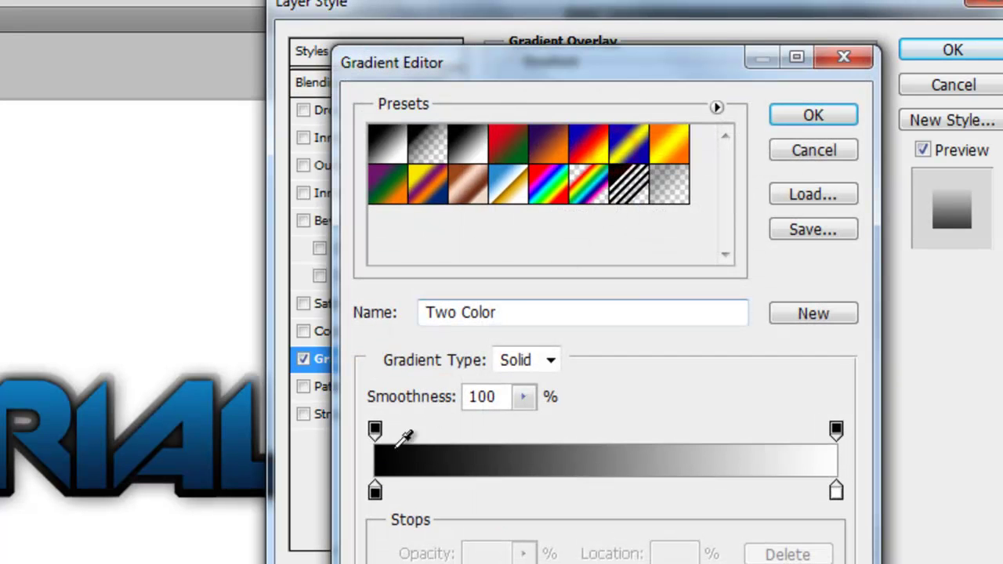
left_click(375, 489)
double_click(375, 488)
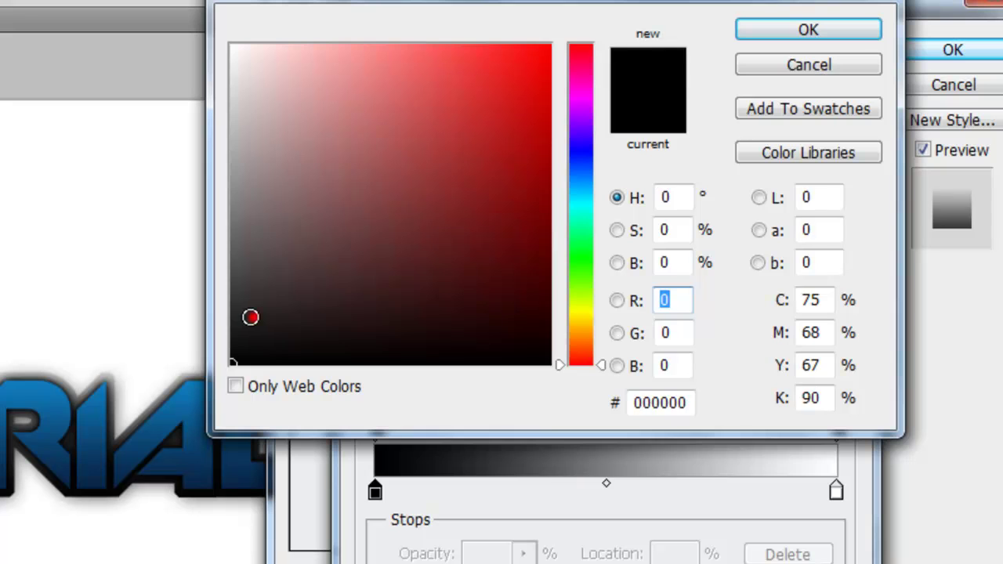
mouse_move(250, 316)
left_mouse_down()
mouse_move(208, 348)
mouse_move(209, 337)
left_mouse_up()
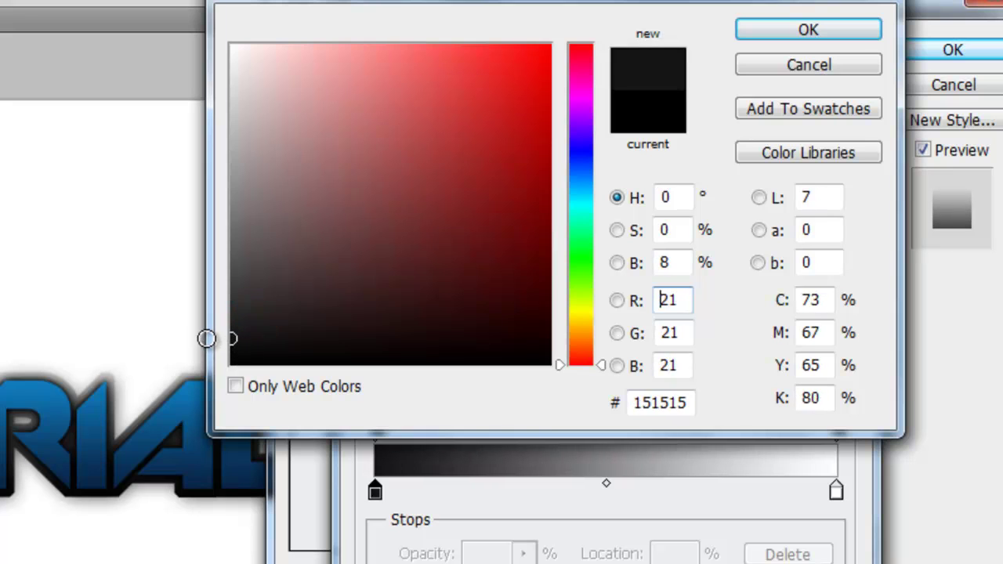
left_click(766, 35)
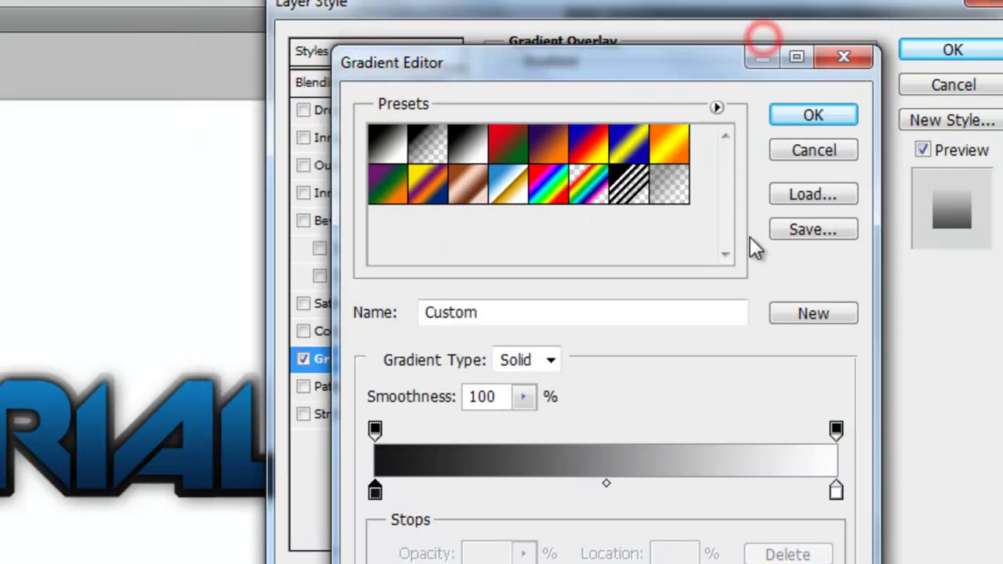
Set the gradient's white end stop to mid grey #888888 and accept the gradient
double_click(836, 493)
left_click_drag(297, 213, 183, 194)
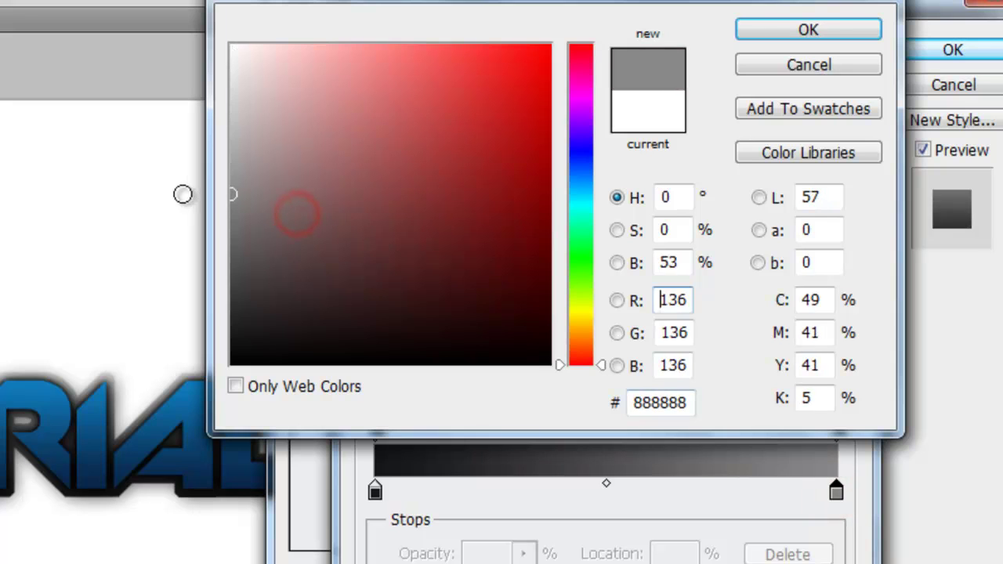
left_click(789, 34)
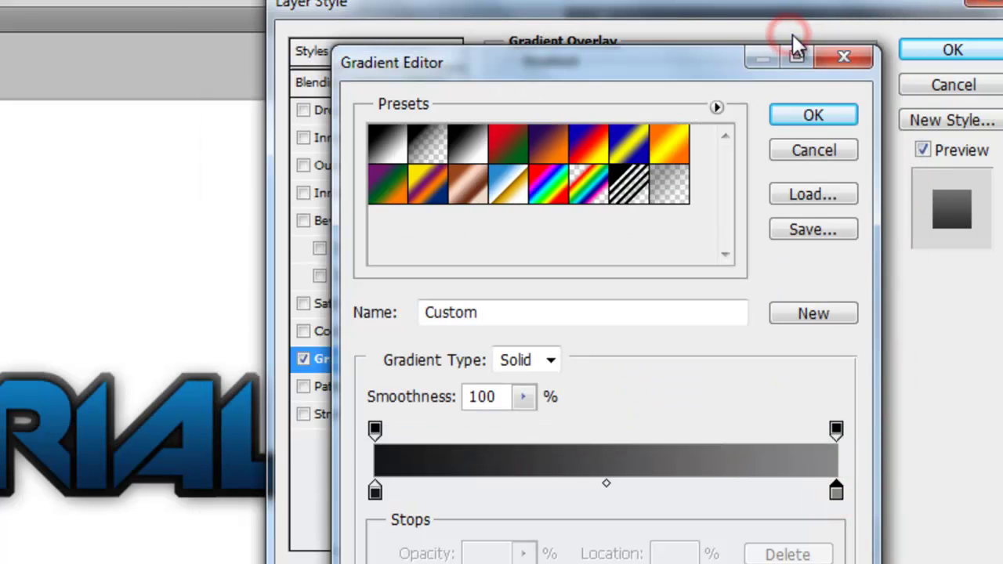
left_click(815, 113)
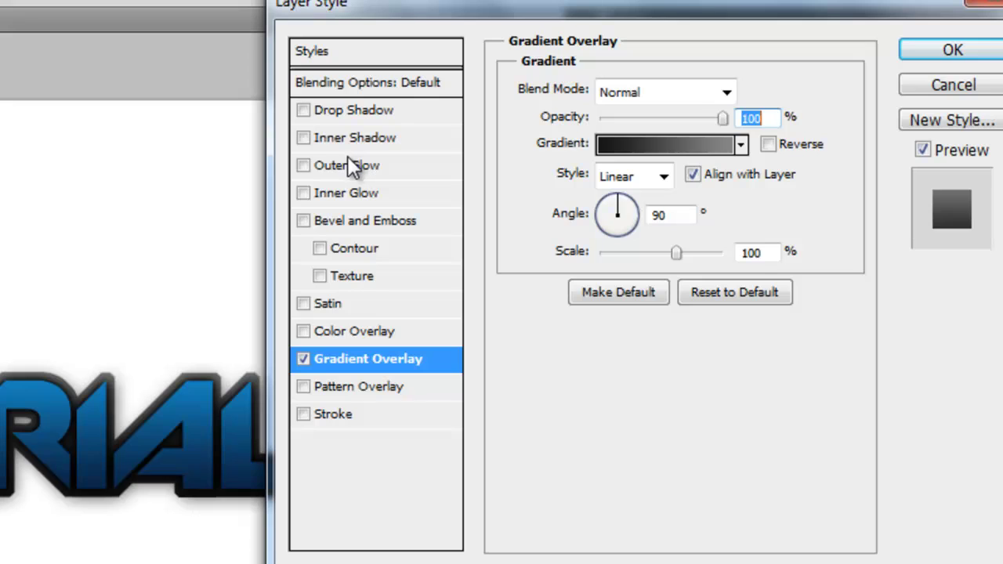
Add an Outer Glow to the back drop with Normal blend mode, a size of 10 px and black colour
left_click(347, 159)
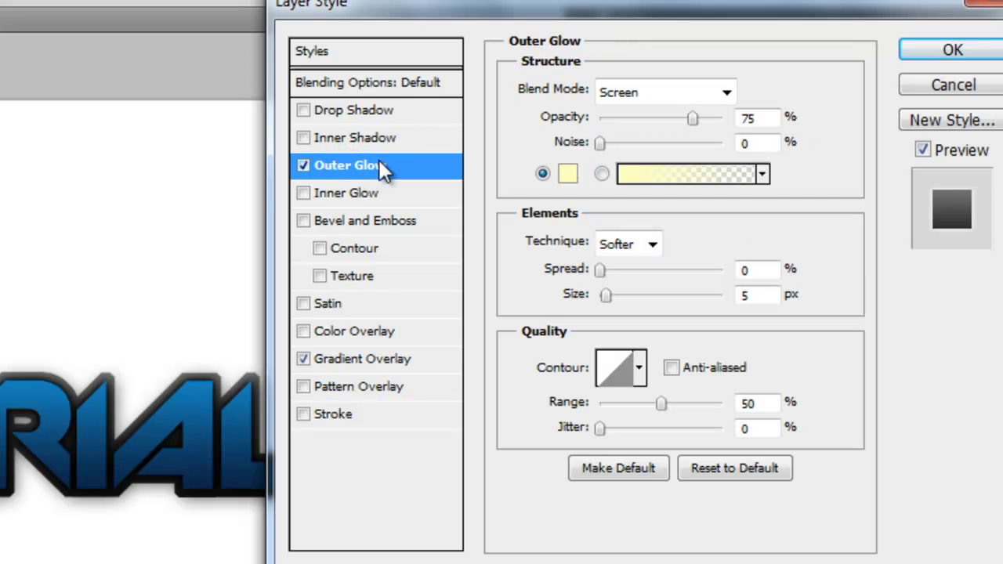
left_click(618, 93)
scroll(617, 92, "up", 3)
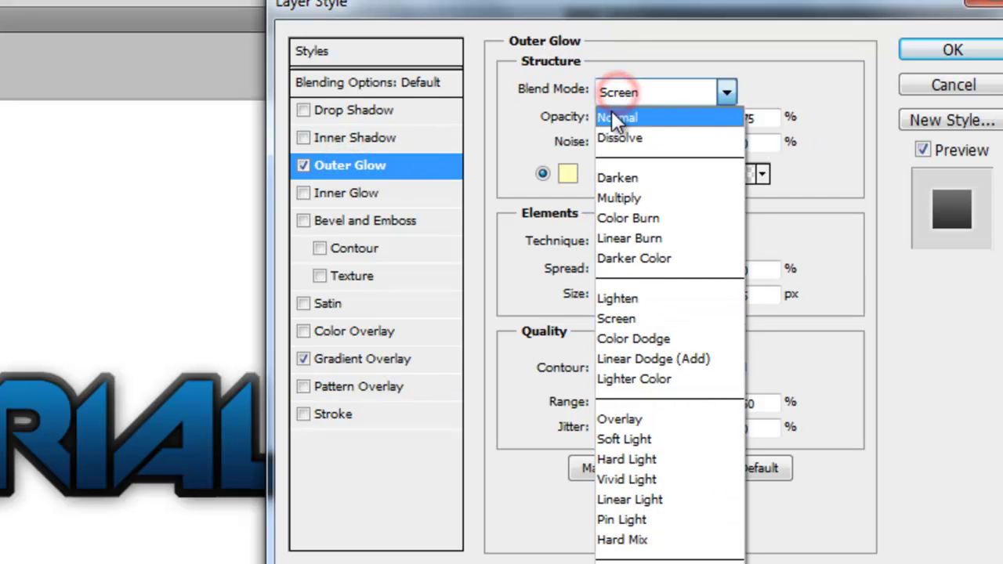
left_click(611, 111)
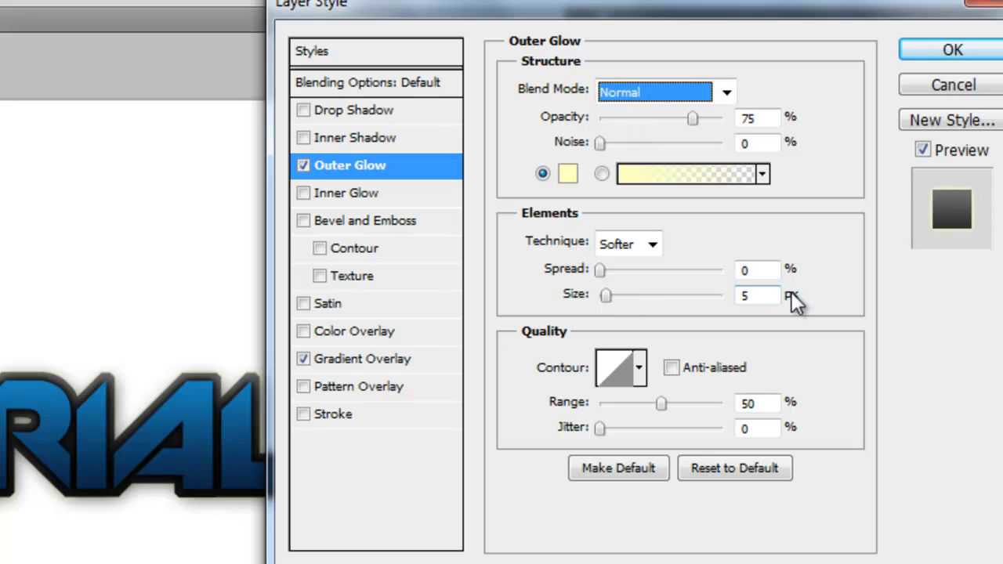
double_click(757, 294)
type("10")
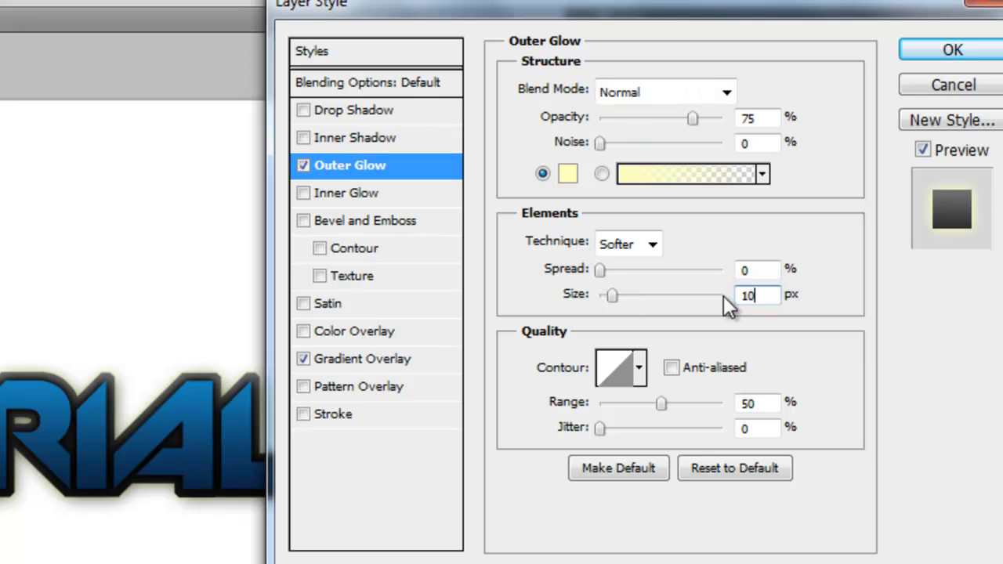
left_click(568, 174)
left_click_drag(455, 240, 441, 363)
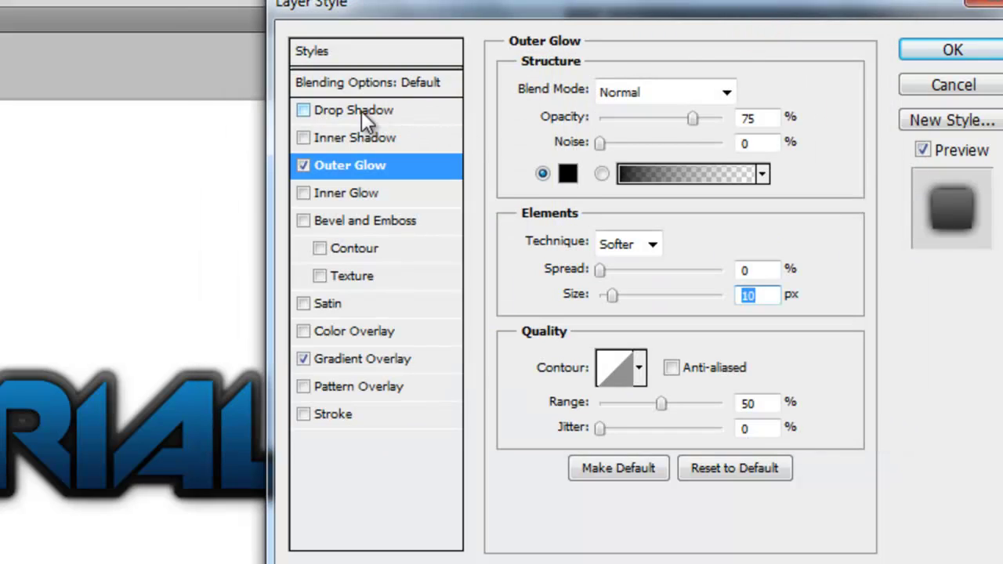
Add a Drop Shadow with 20% spread and 30 px size to the back drop, apply the style and collapse its effects list
left_click(361, 110)
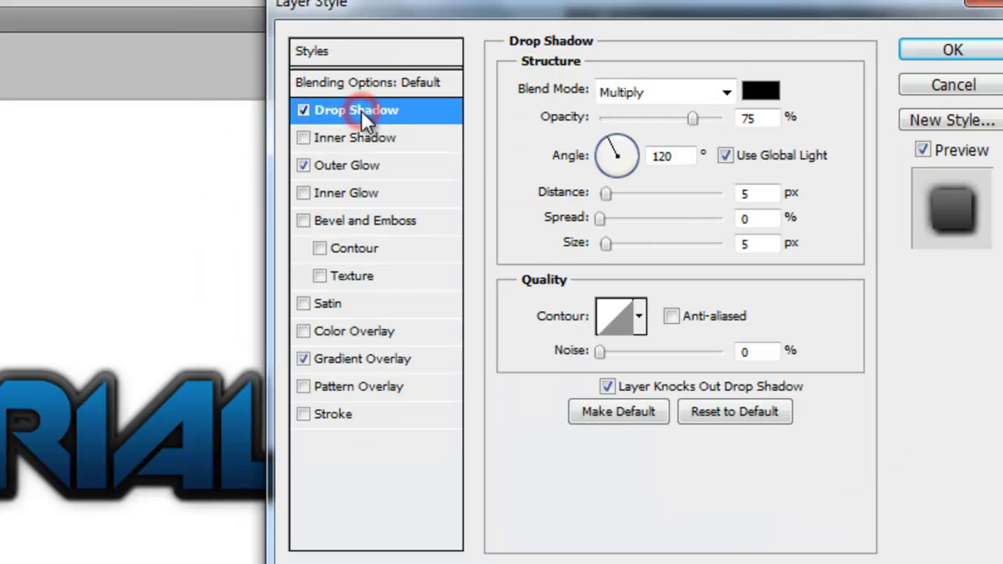
double_click(754, 217)
type("20")
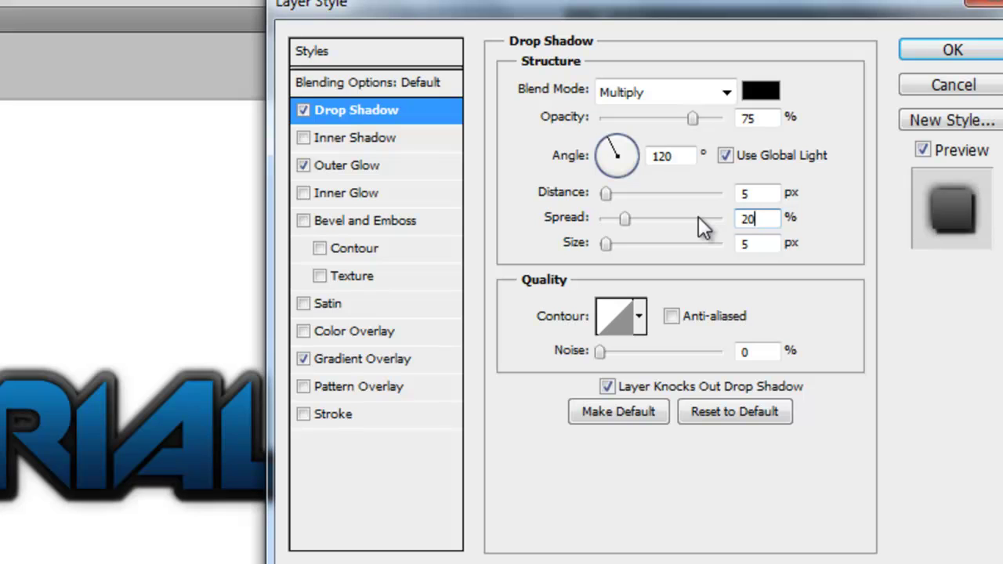
double_click(753, 243)
type("30")
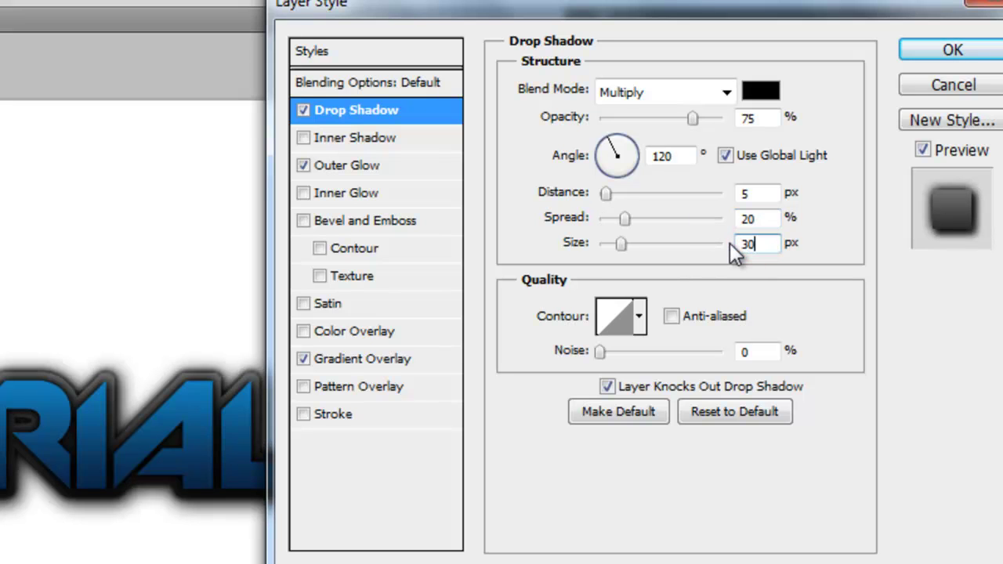
left_click(976, 48)
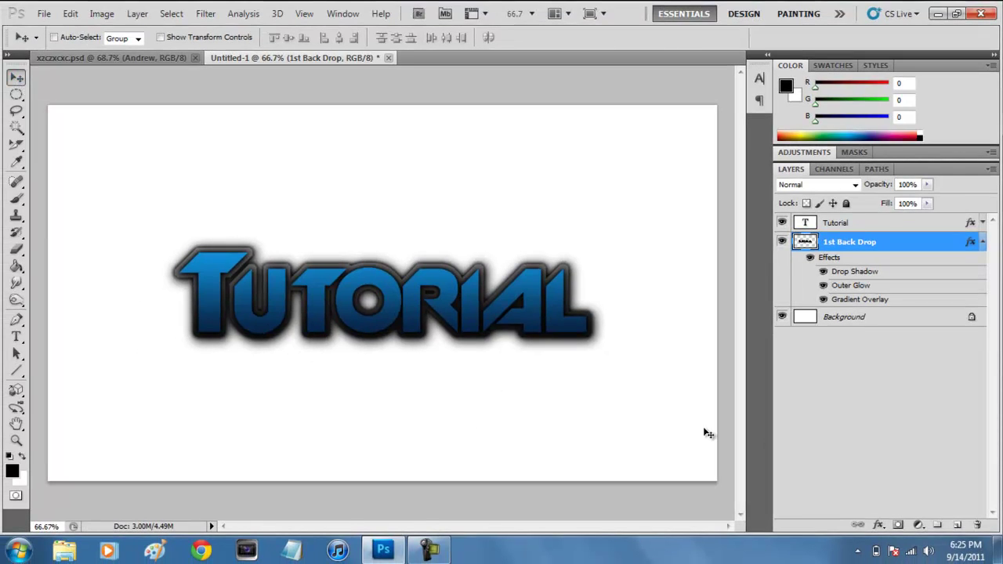
left_click(811, 386)
left_click(984, 243)
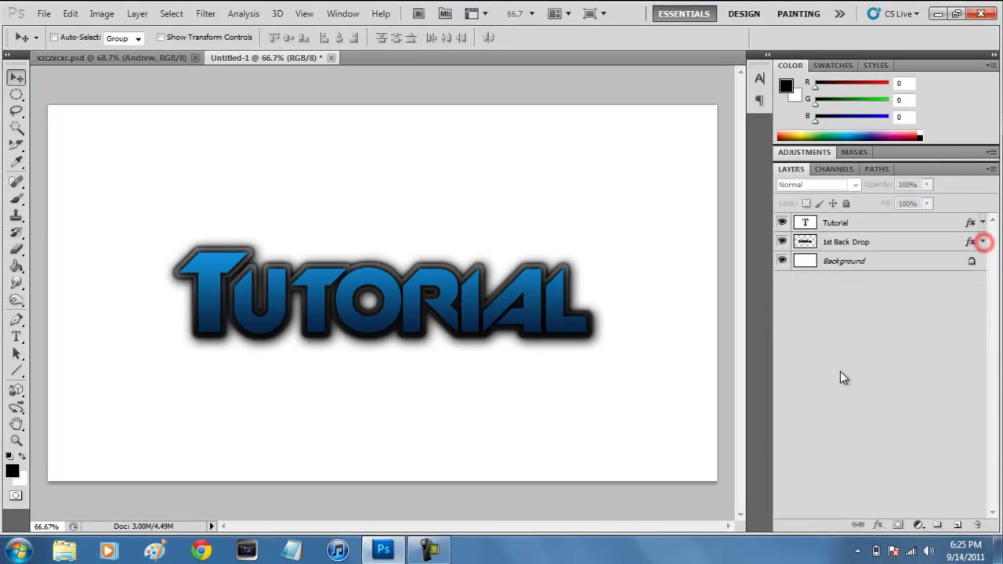
Create a new layer directly beneath the 1st Back Drop layer and name it 2nd Back Drop
left_click(840, 370)
left_click(833, 244)
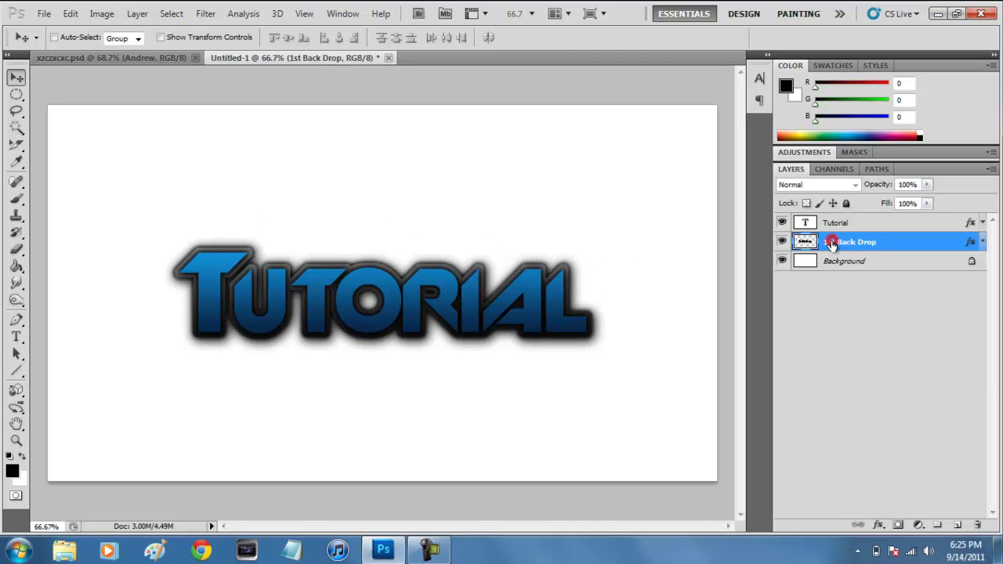
left_click(835, 259)
left_click(958, 525)
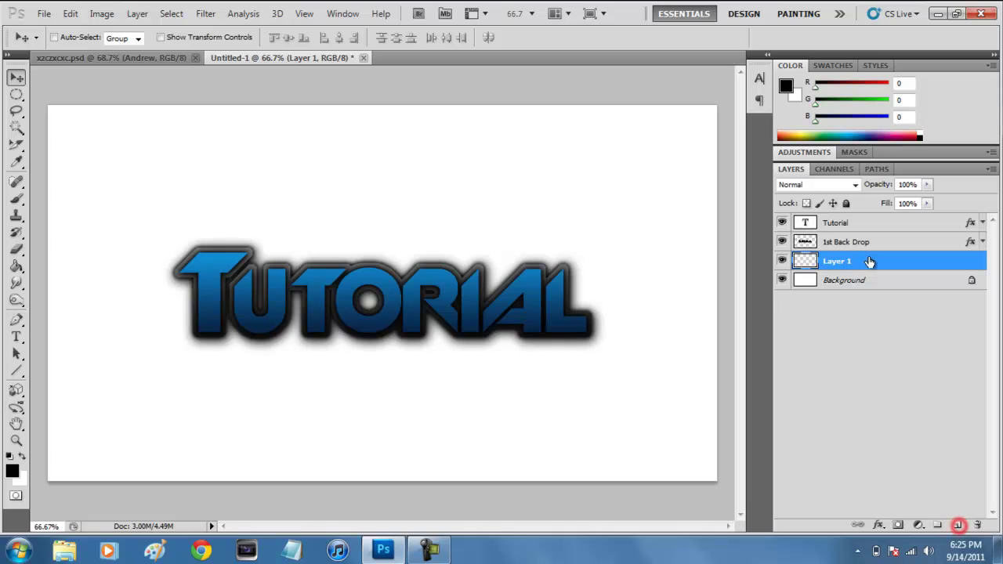
double_click(830, 266)
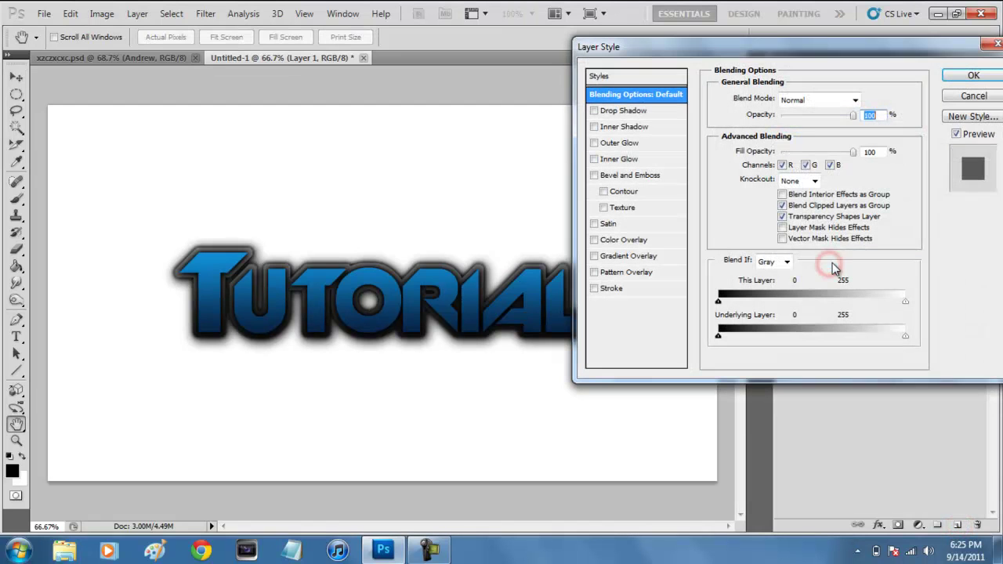
left_click(985, 97)
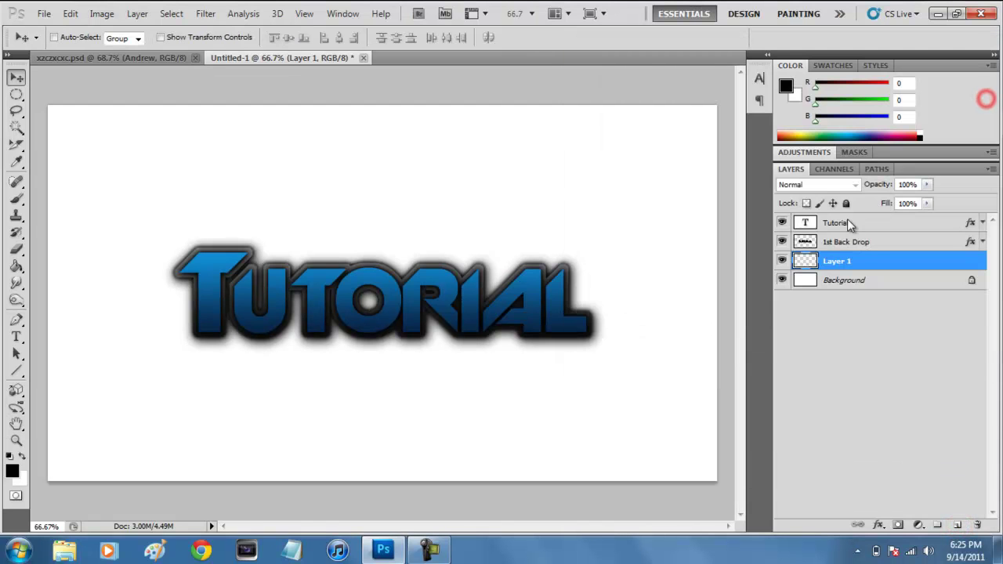
double_click(837, 263)
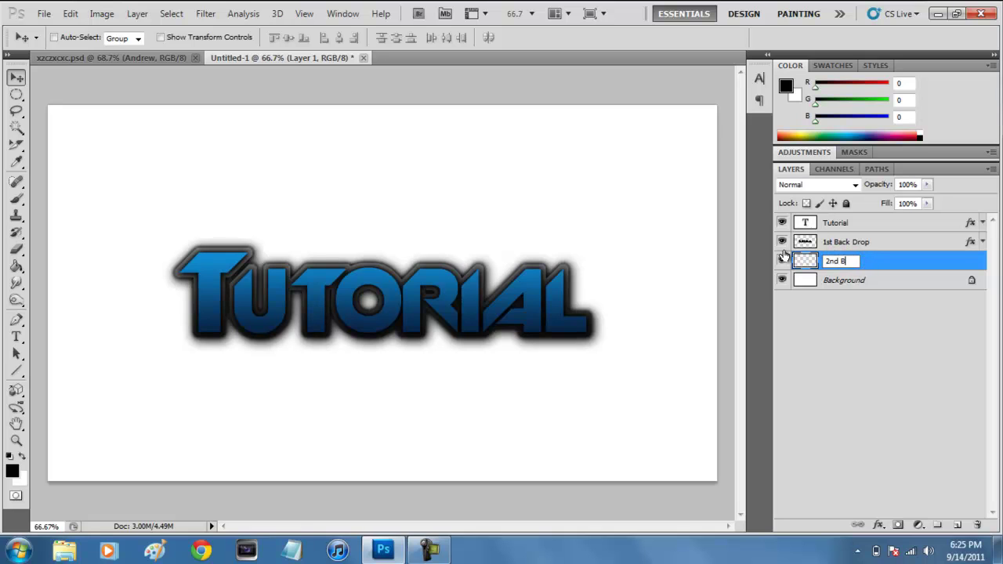
type("2nd Back Drop")
key("Return")
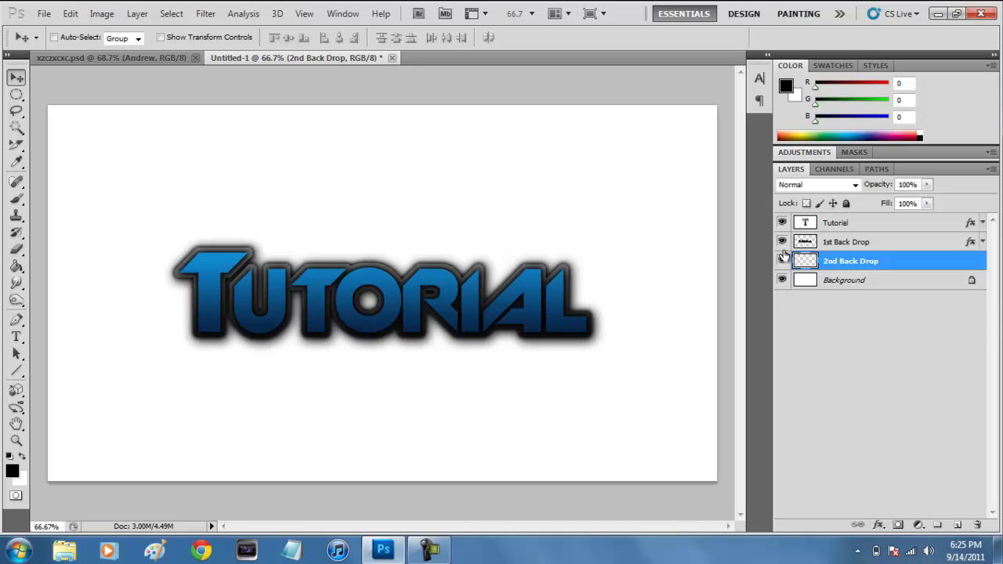
left_click(820, 294)
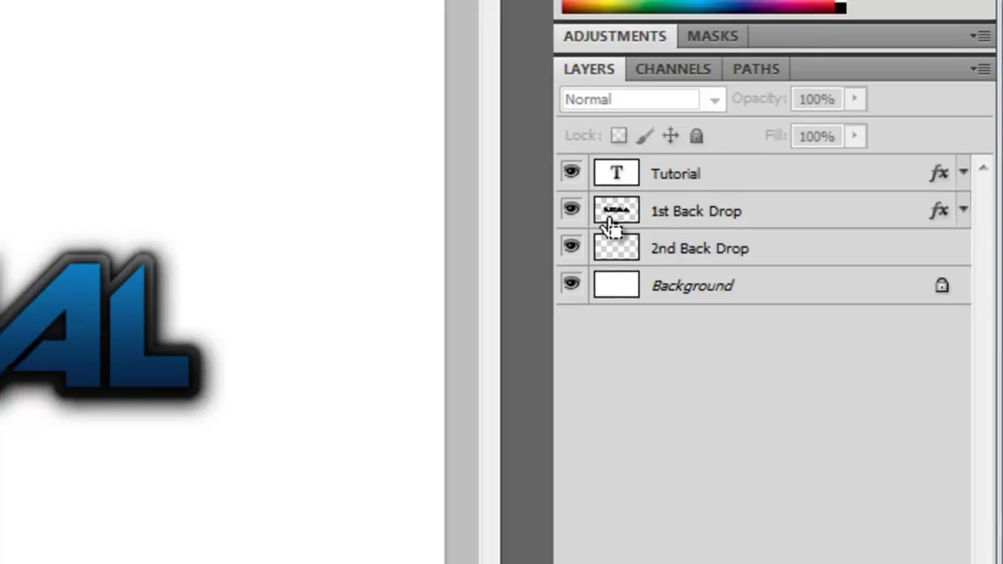
Load the outline of the 1st Back Drop layer as a selection and expand it by 20 pixels
left_click(528, 195, "ctrl")
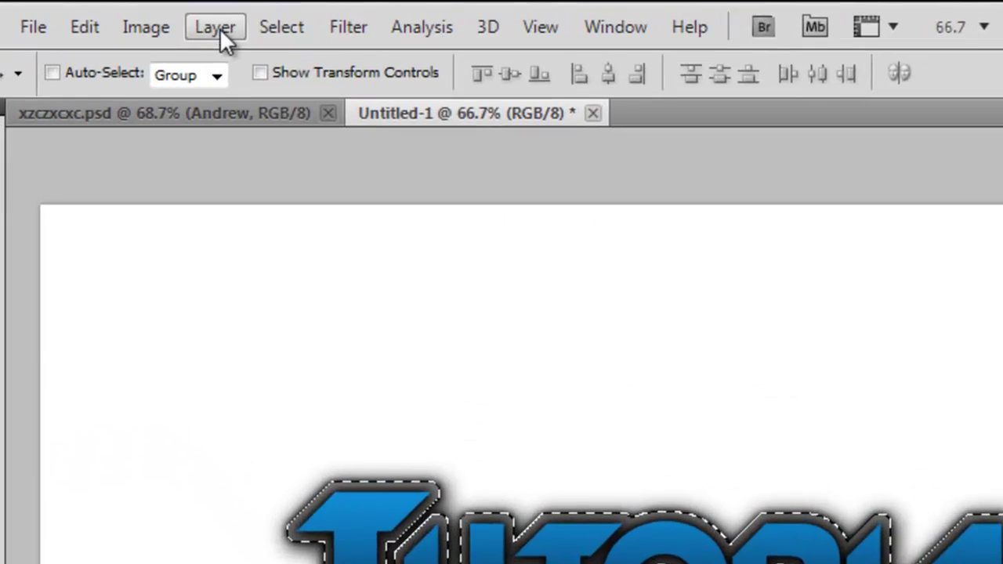
left_click(137, 13)
mouse_move(166, 17)
mouse_move(533, 370)
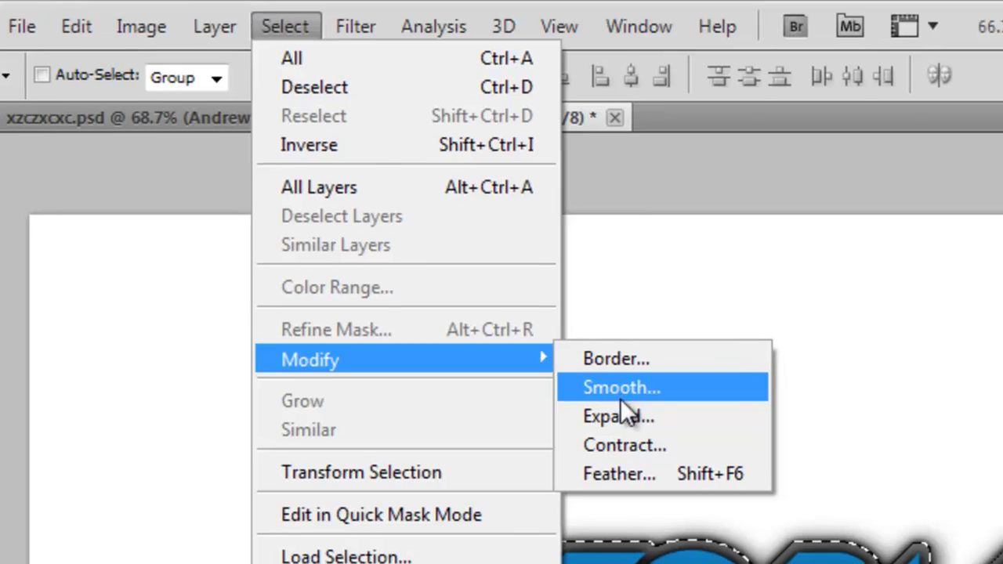
left_click(602, 414)
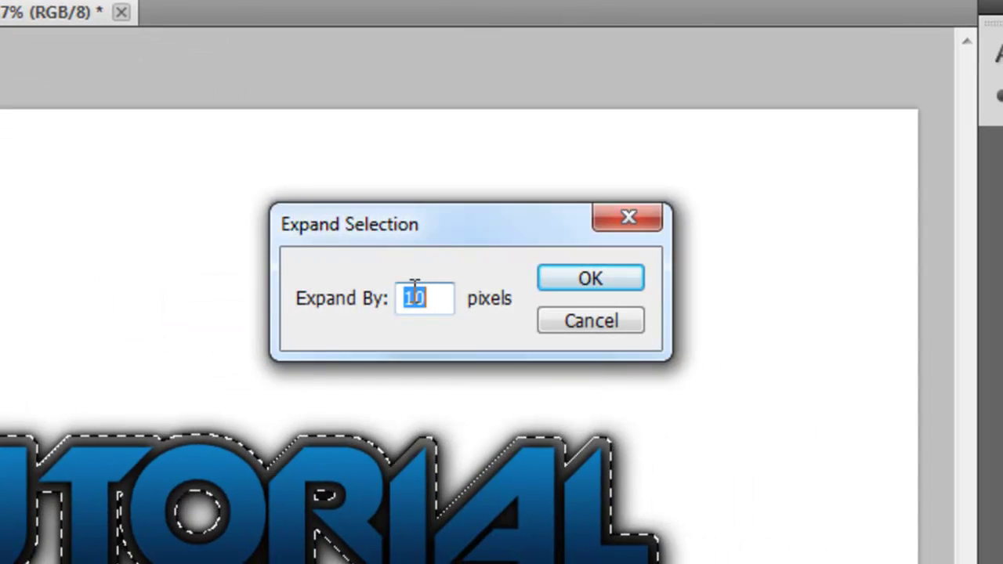
type("20")
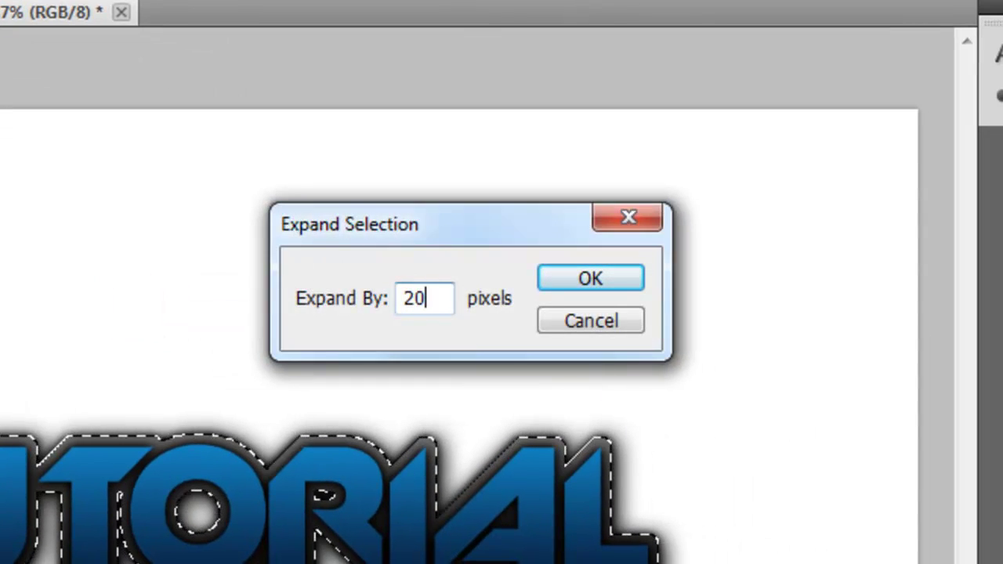
left_click(560, 284)
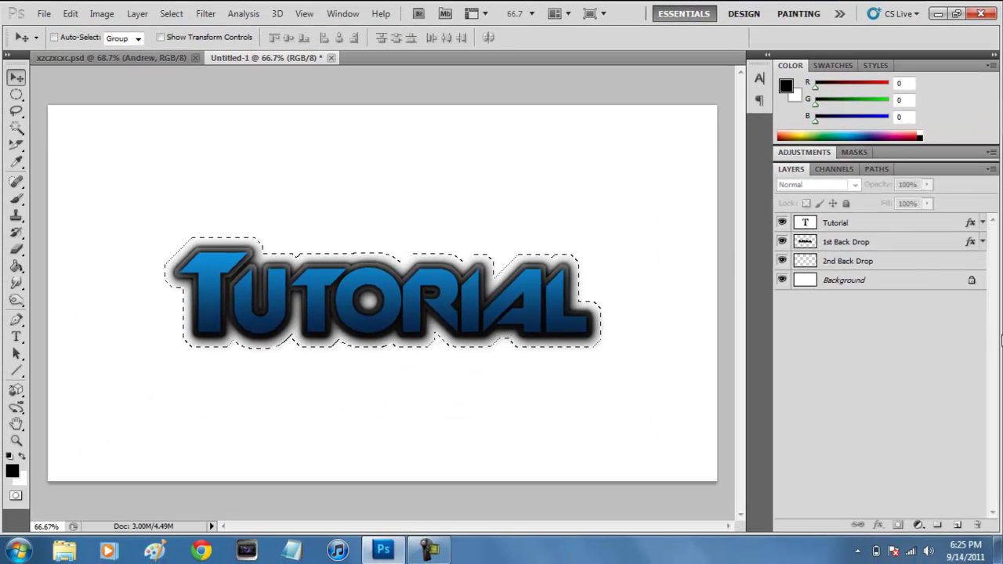
Fill the expanded selection with black on the 2nd Back Drop layer and deselect
left_click(867, 263)
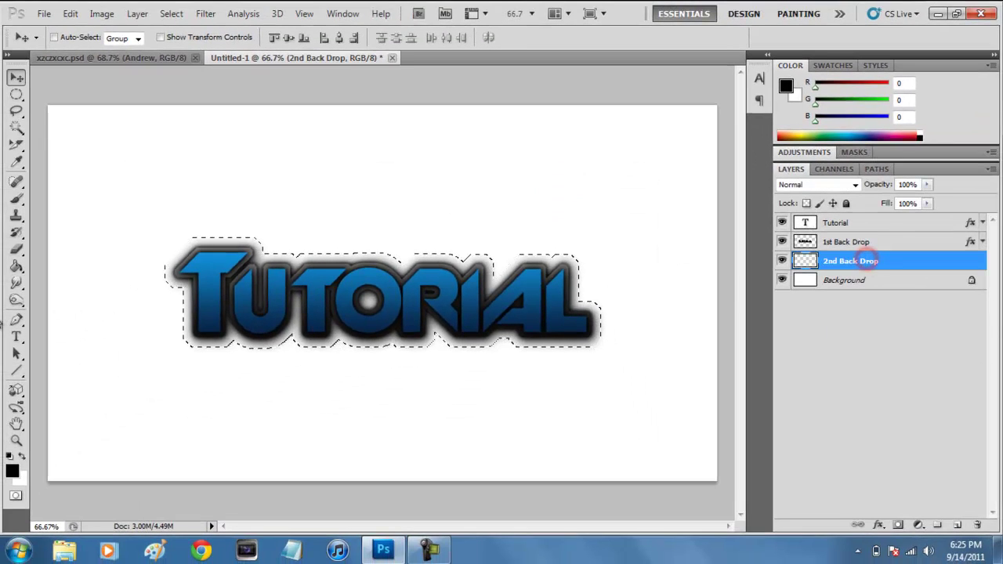
left_click(16, 266)
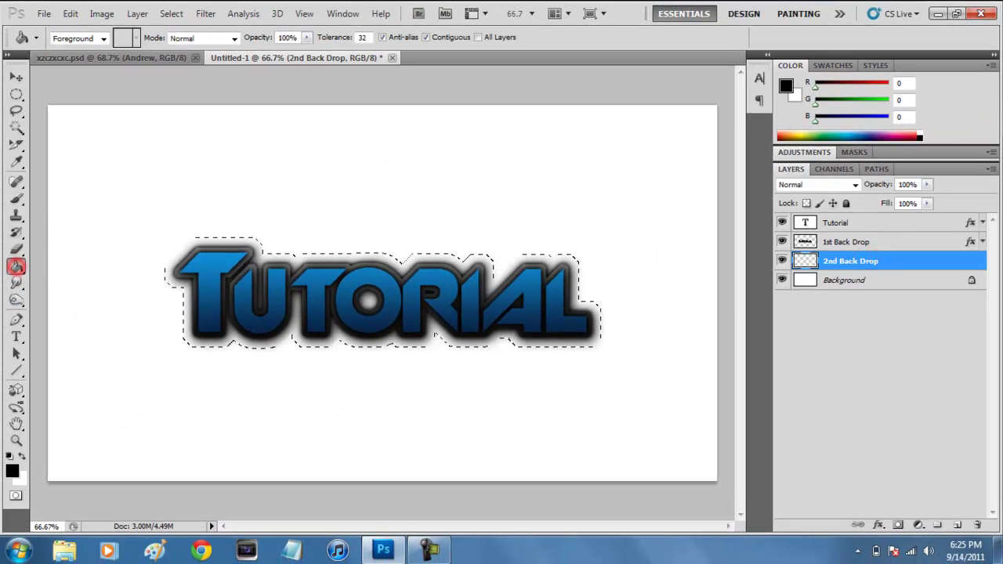
left_click(237, 246)
left_click(16, 78)
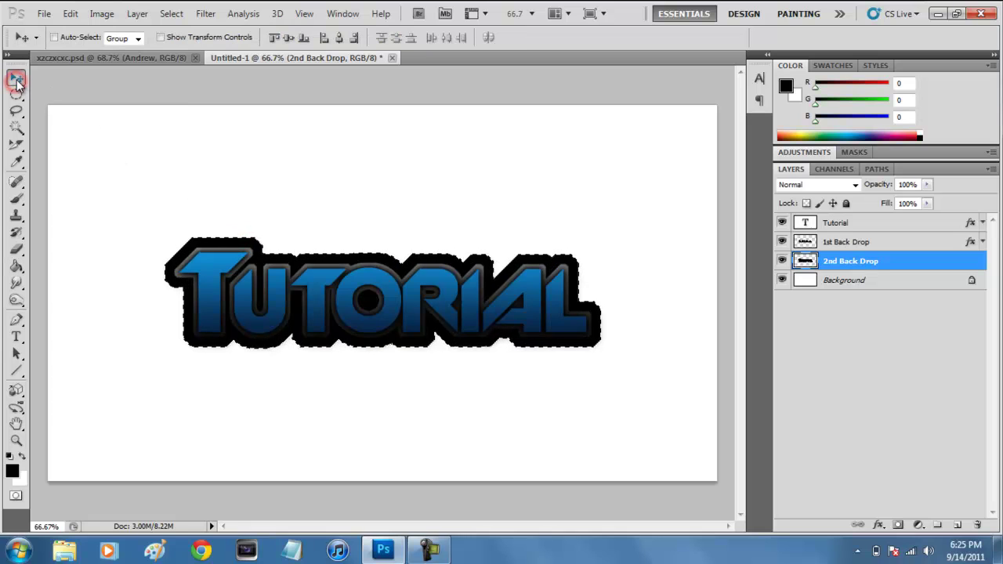
key("ctrl+d")
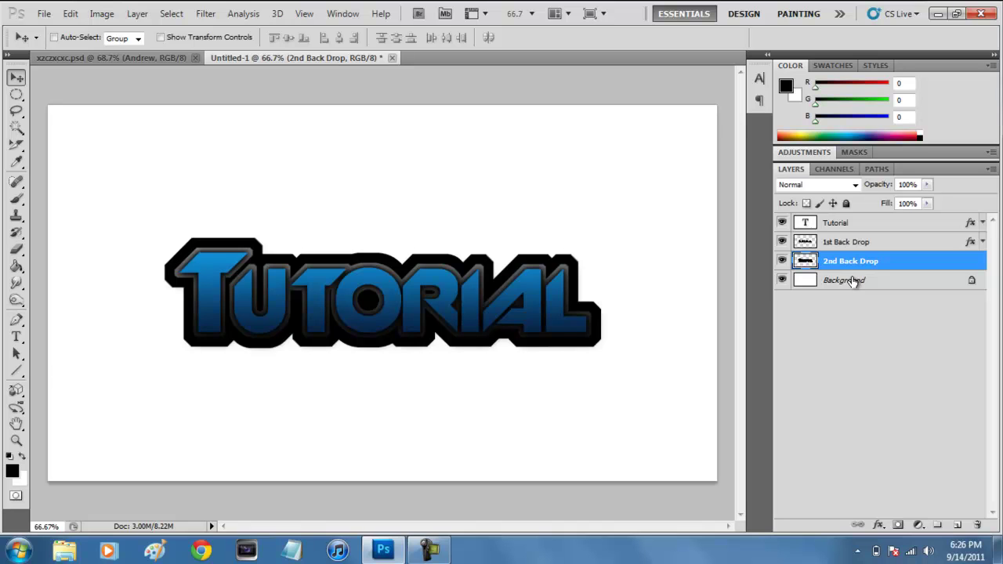
Place the Stainless Steel image from the Textures folder in GFX TOOLS into the logo document above the 2nd Back Drop layer
left_click(940, 14)
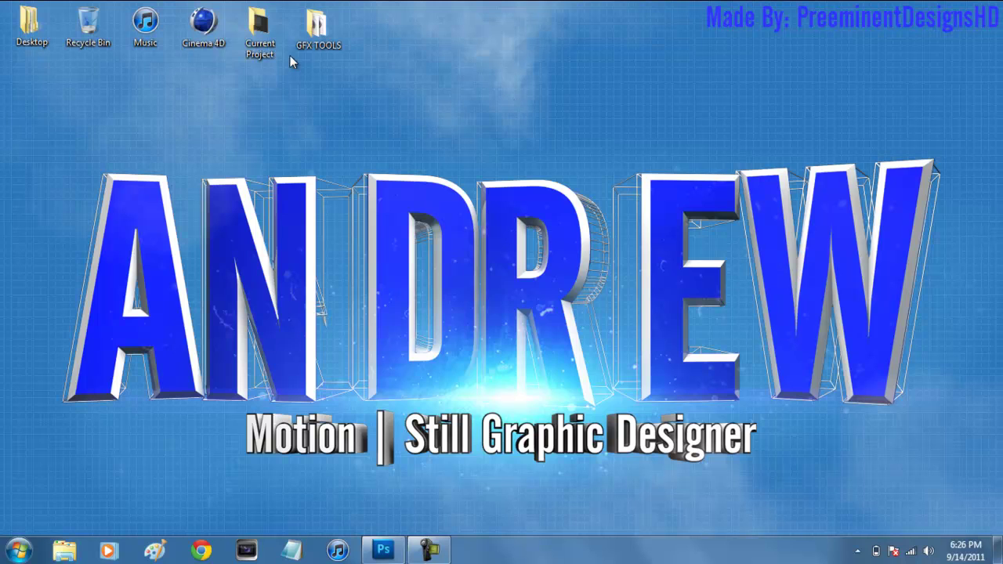
double_click(314, 43)
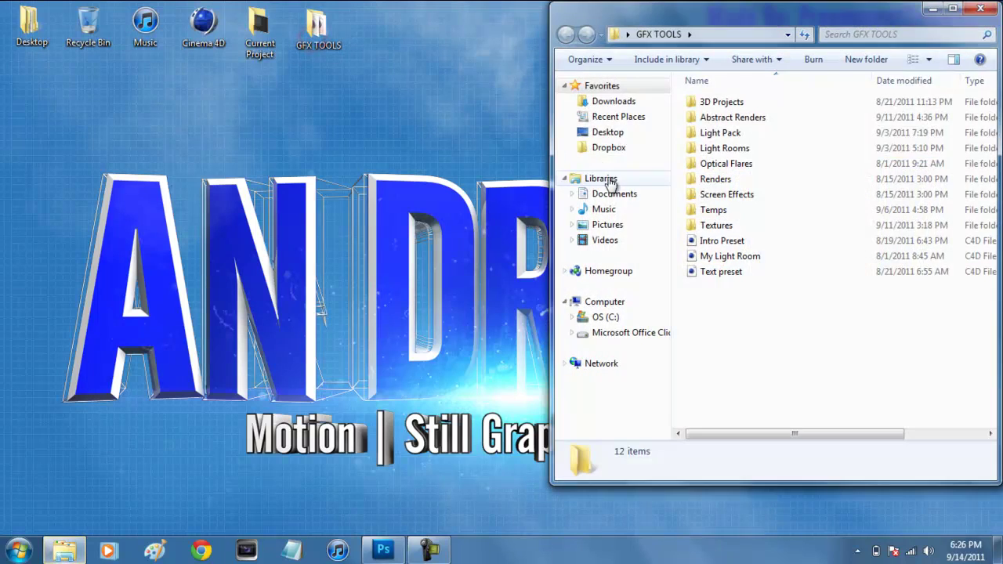
double_click(719, 225)
scroll(723, 230, "down", 3)
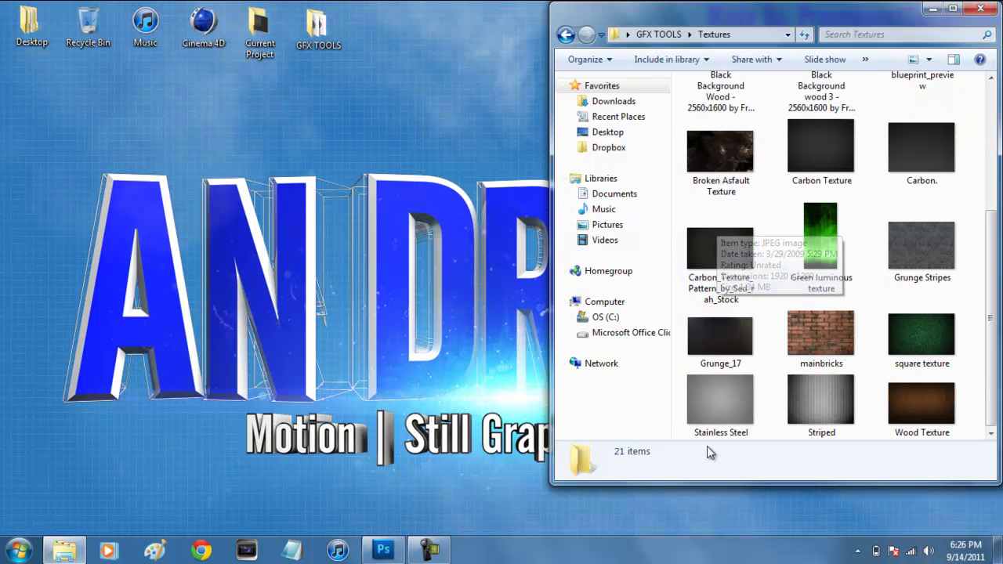
left_click_drag(746, 404, 360, 338)
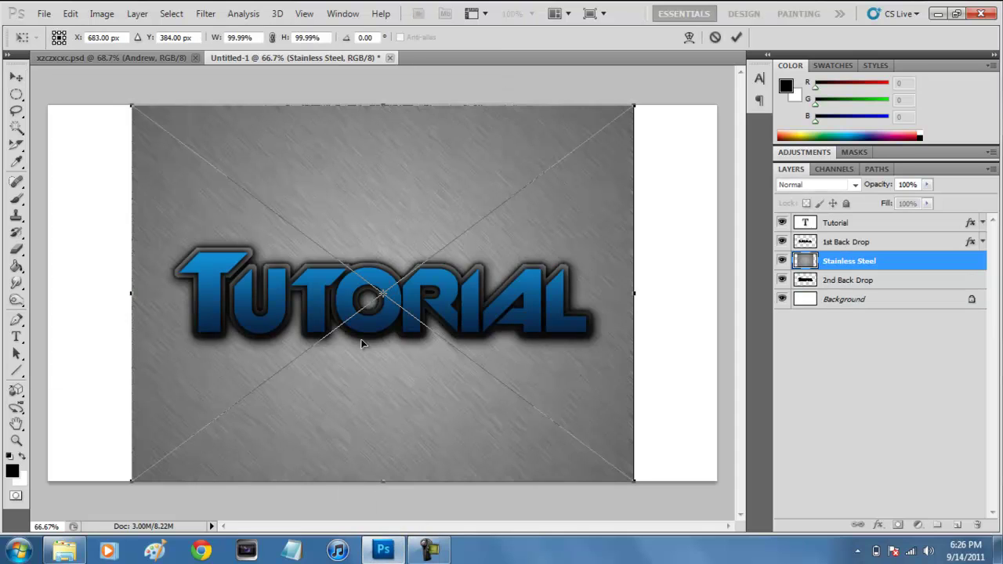
Scale the placed steel texture down slightly, keeping it centred over the whole logo, and commit the placement
left_click_drag(636, 106, 625, 118)
mouse_move(584, 219)
left_mouse_down()
mouse_move(588, 196)
mouse_move(588, 217)
left_mouse_up()
key("Return")
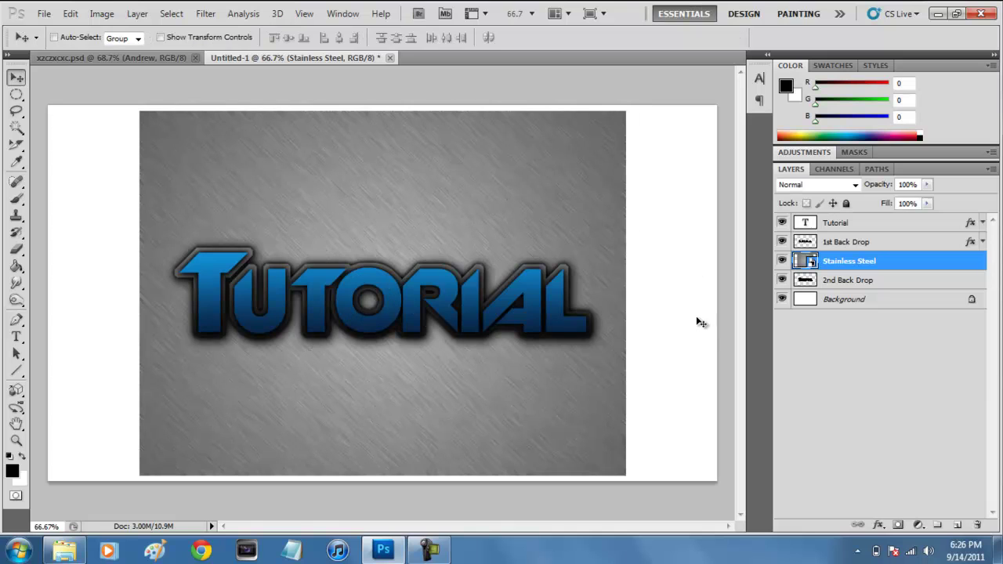
left_click(873, 325)
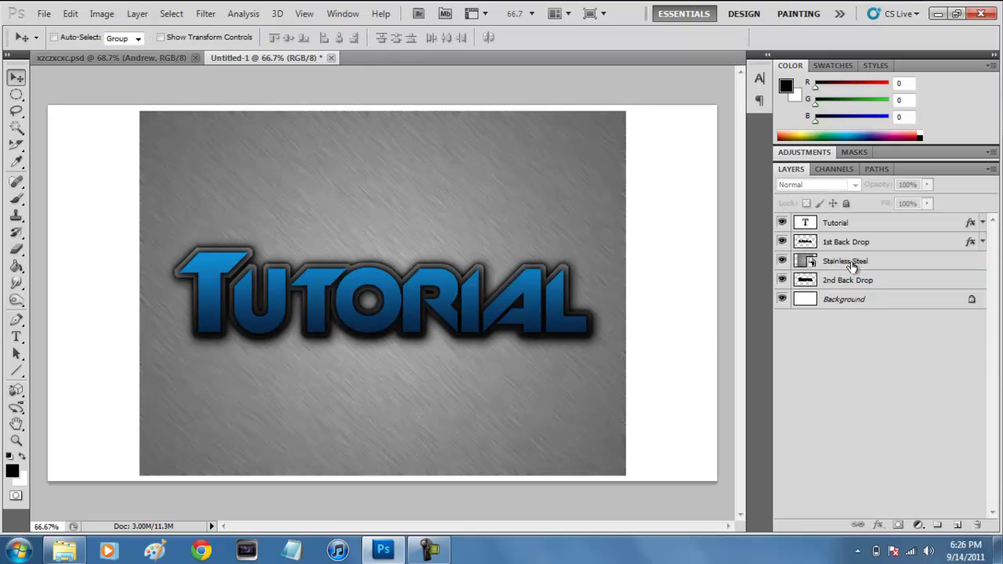
Clip the Stainless Steel layer to the 2nd Back Drop layer and inspect the textured edge up close
left_click(854, 262)
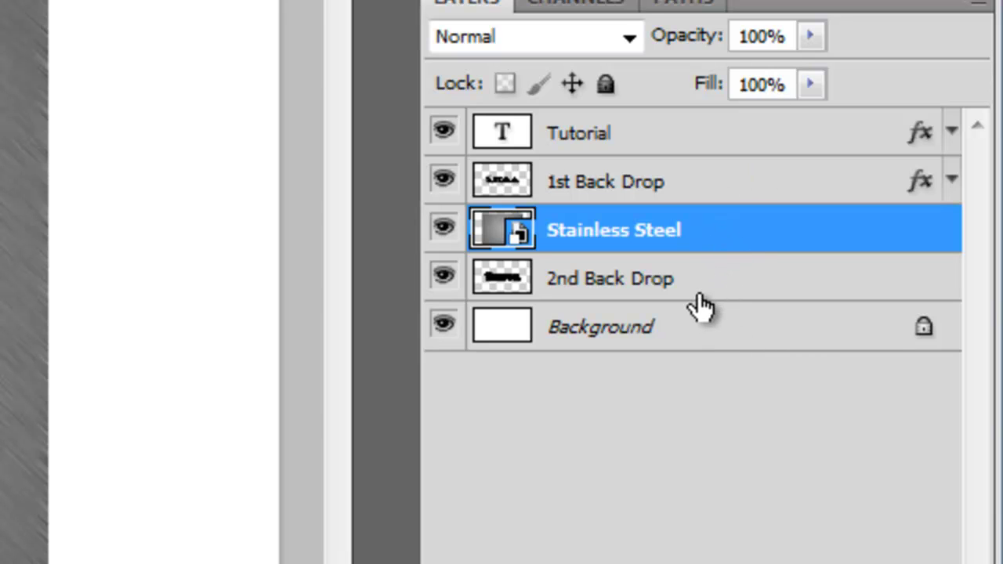
left_click(726, 262, "alt")
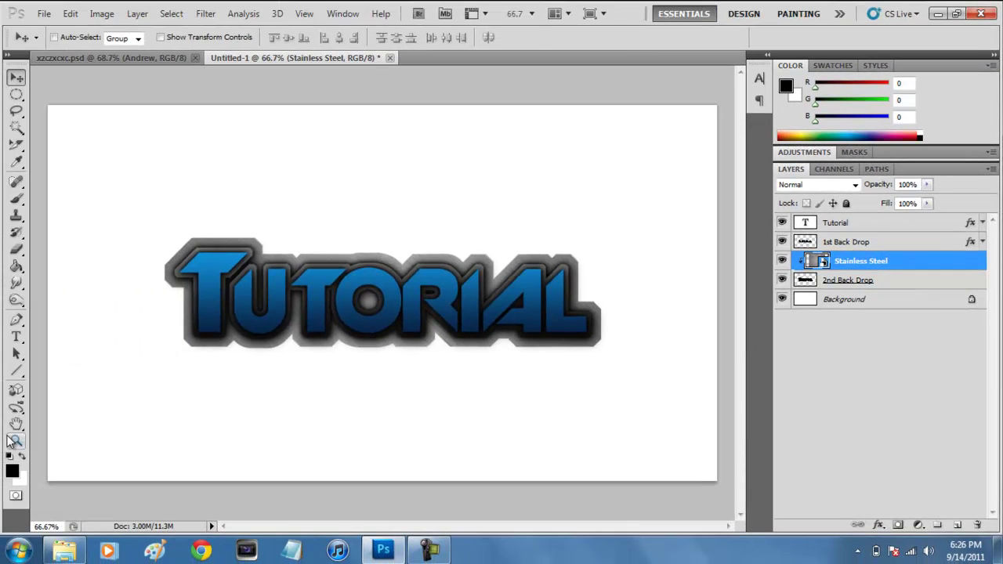
left_click(16, 441)
left_click_drag(374, 327, 410, 327)
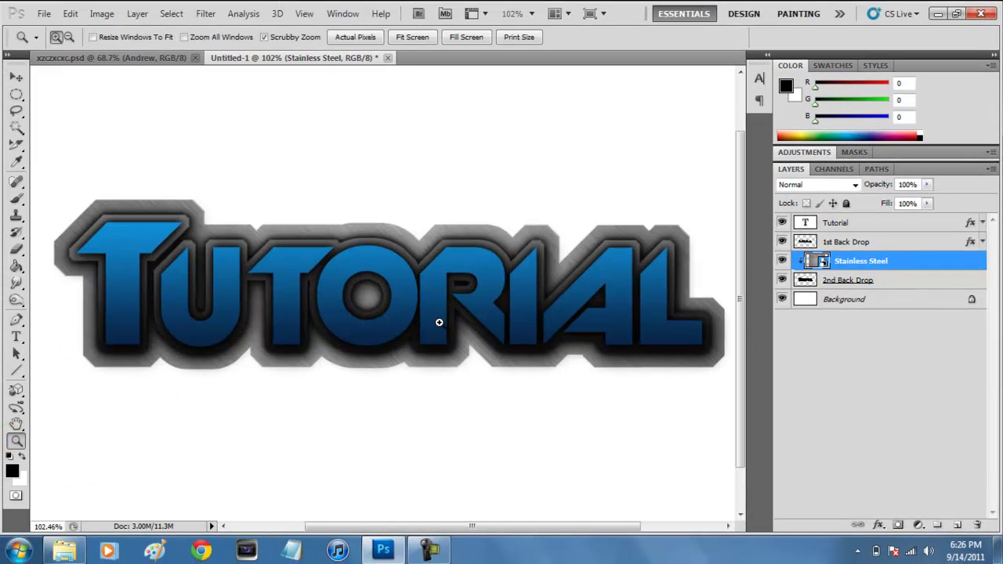
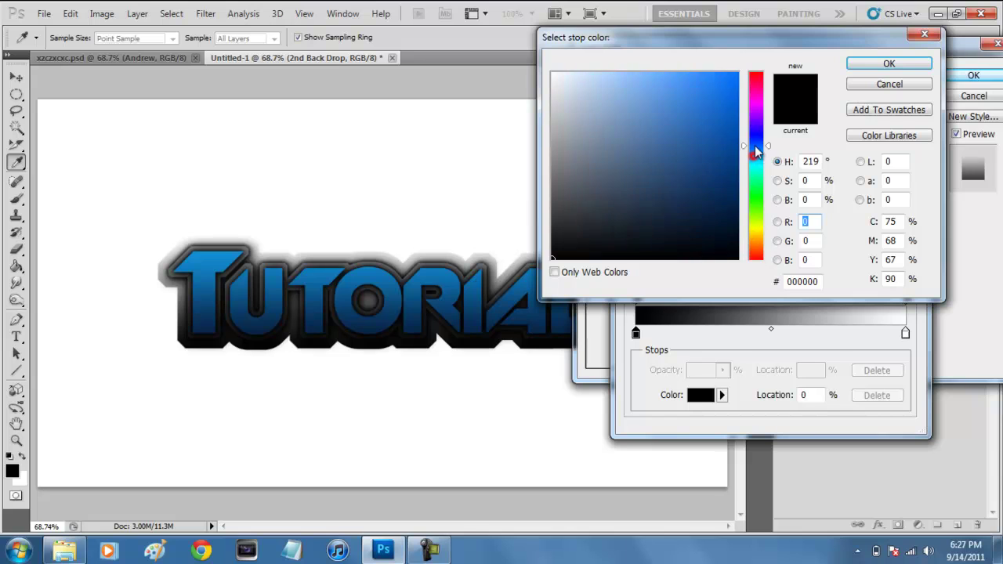
Set the black stop of the 2nd Back Drop's overlay gradient to a dark blue
left_click(725, 185)
left_click_drag(724, 188, 726, 197)
left_click(890, 66)
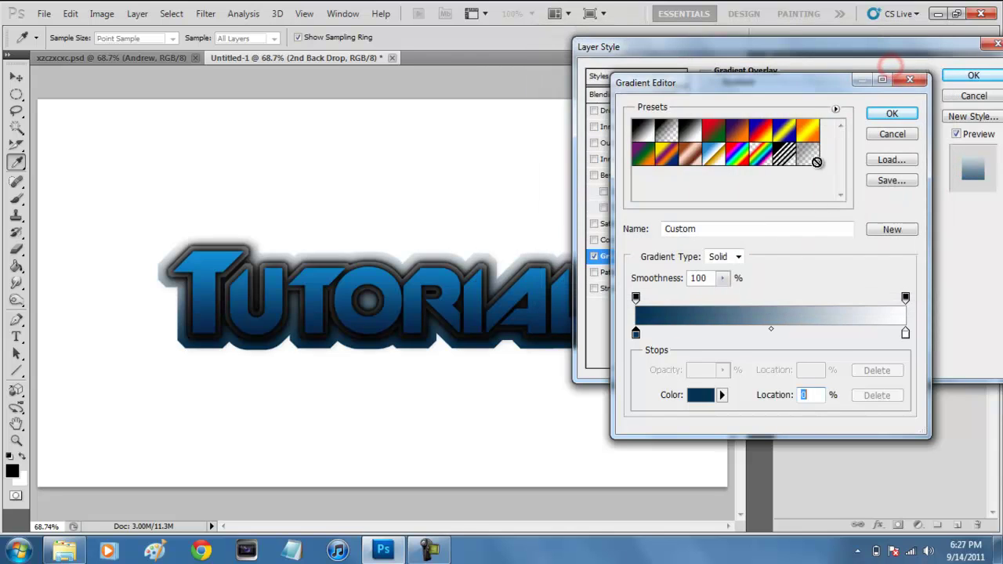
Set the gradient's white end stop to blue #0e5d9f, accept the gradient and apply the layer style
double_click(905, 332)
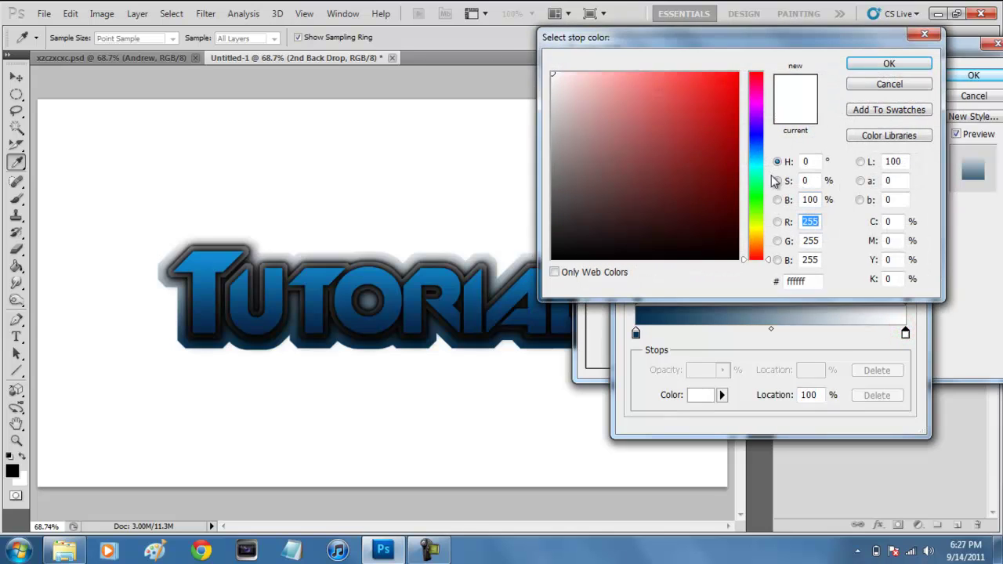
left_click(756, 153)
left_click_drag(710, 155, 711, 144)
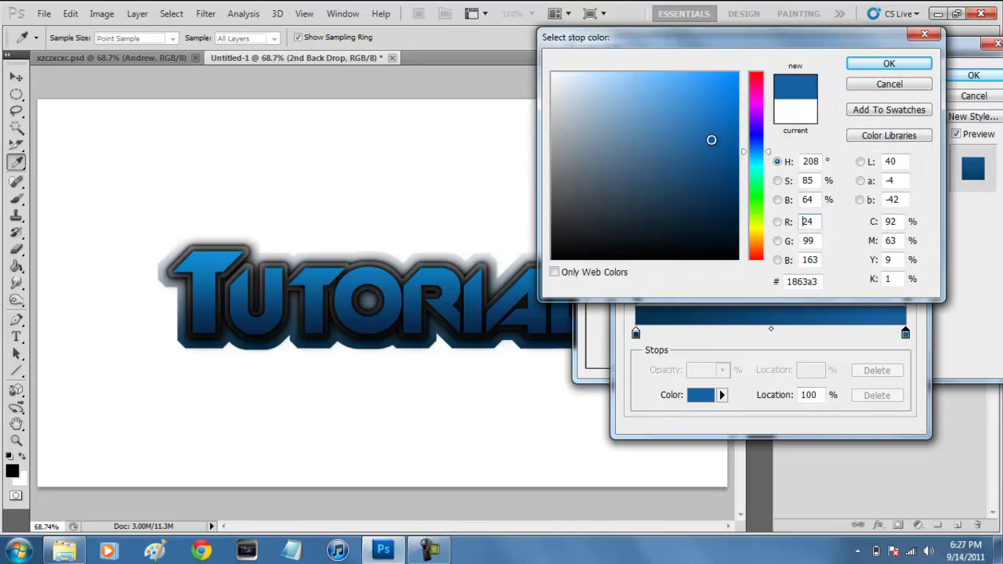
left_click(722, 144)
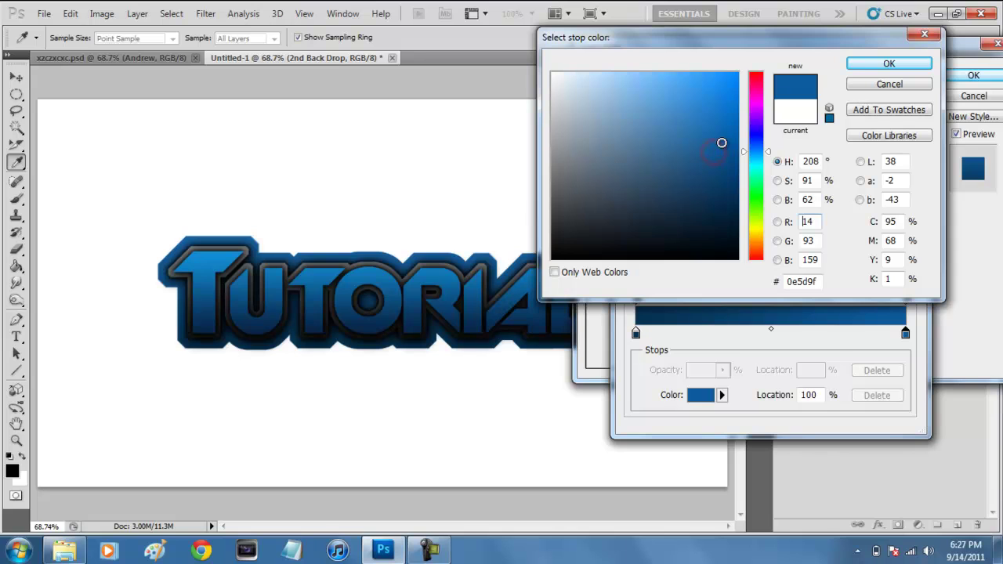
left_click(892, 64)
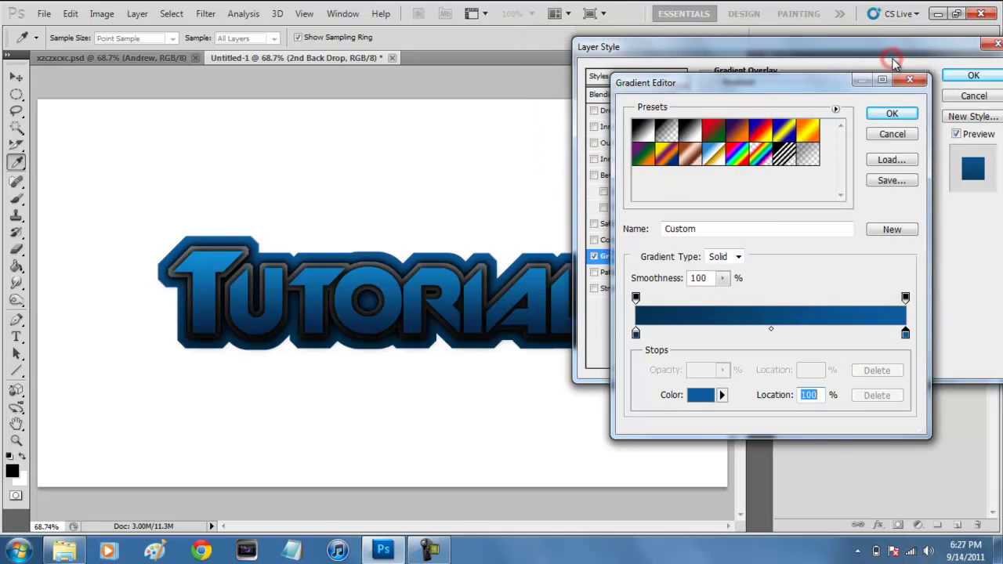
left_click(897, 112)
left_click(973, 75)
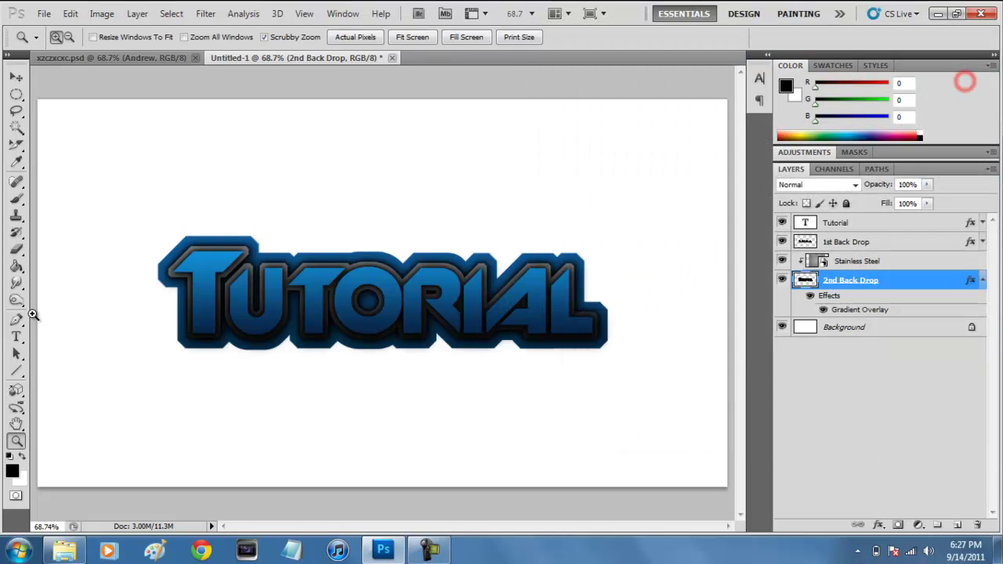
Set the blend mode of the 2nd Back Drop's gradient overlay to Overlay
left_click_drag(334, 333, 387, 342)
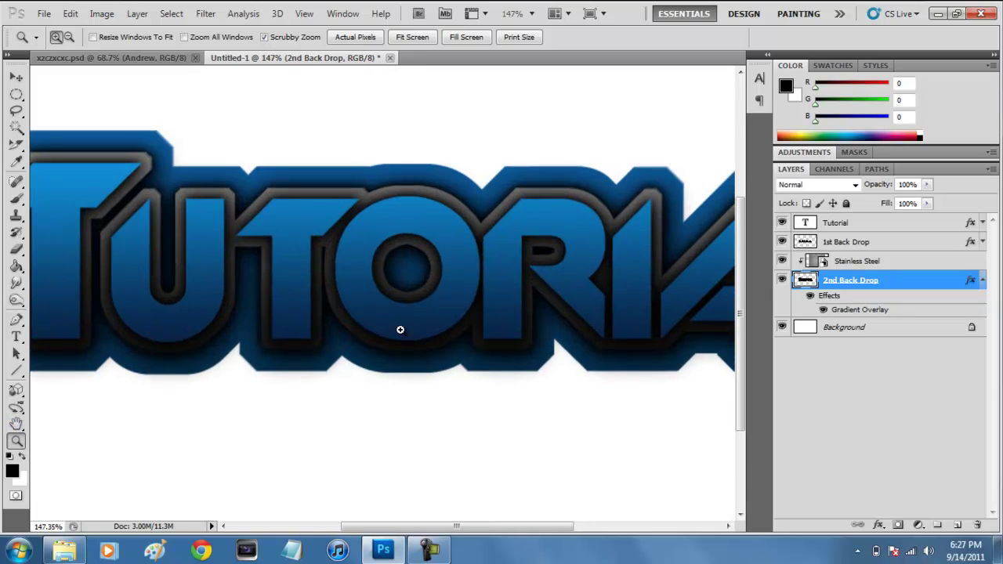
right_click(852, 284)
left_click(737, 206)
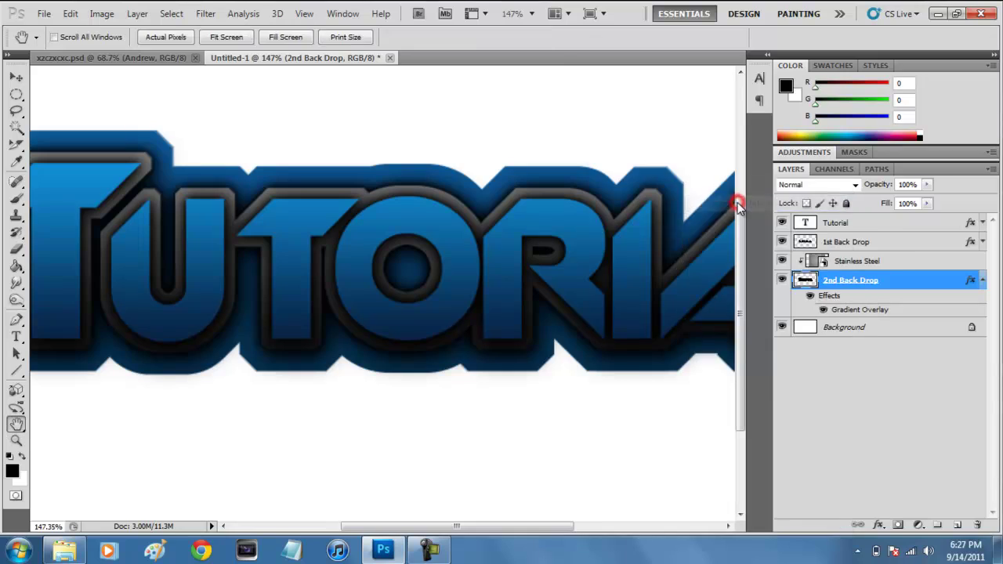
left_click(634, 382)
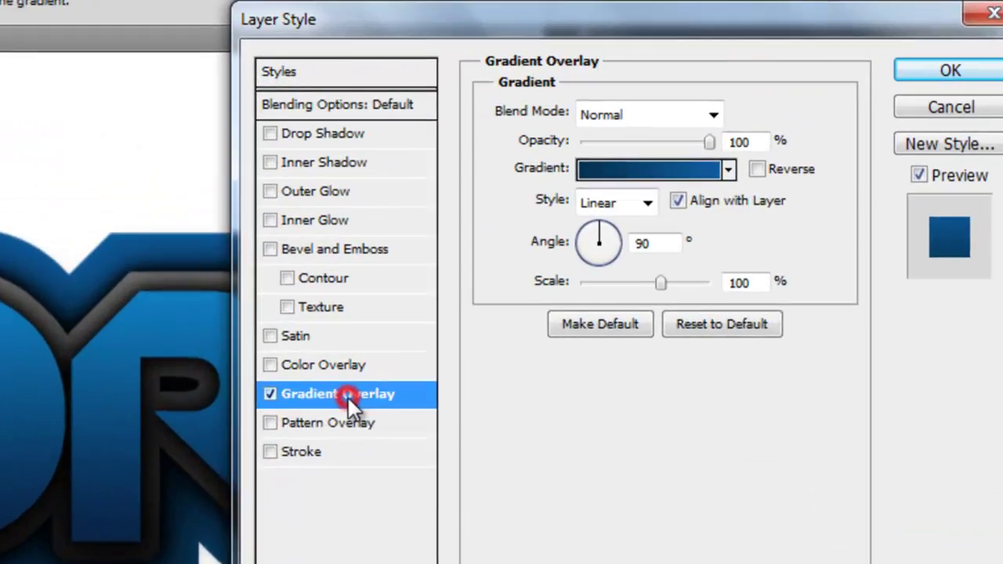
left_click(606, 115)
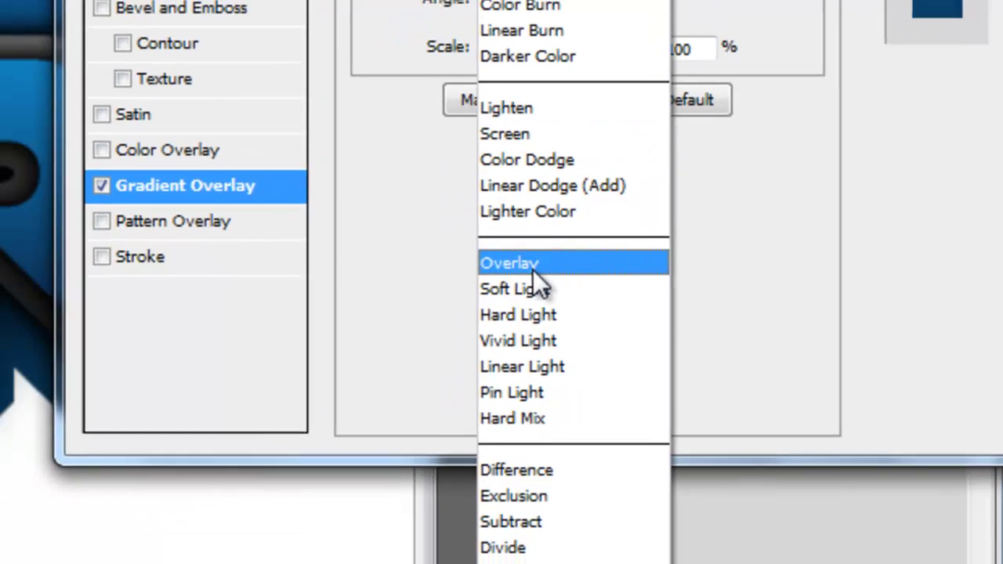
left_click(533, 269)
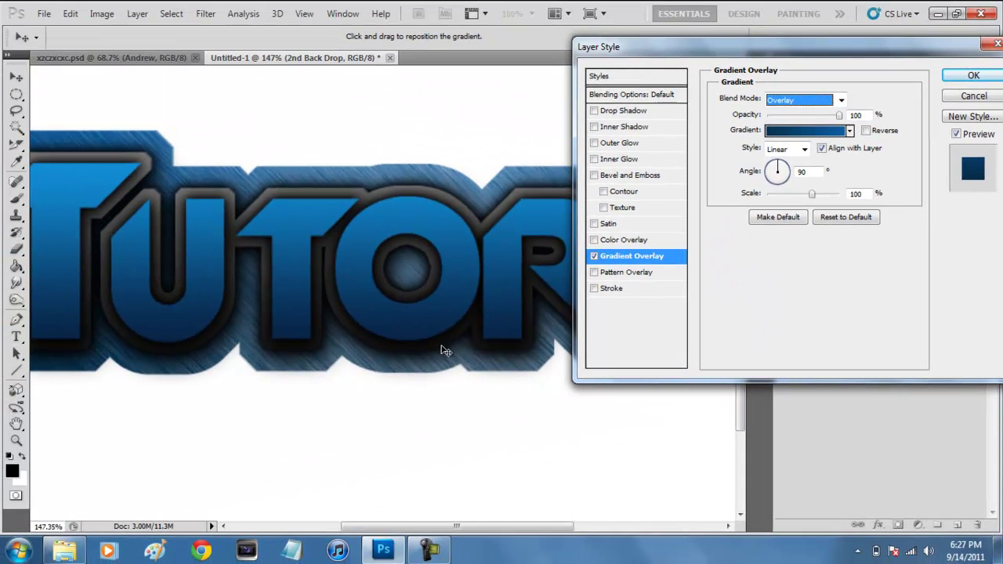
Add an Outer Glow to the 2nd Back Drop with Normal blend mode, near-black colour #060602 and size 10 px
left_click(621, 144)
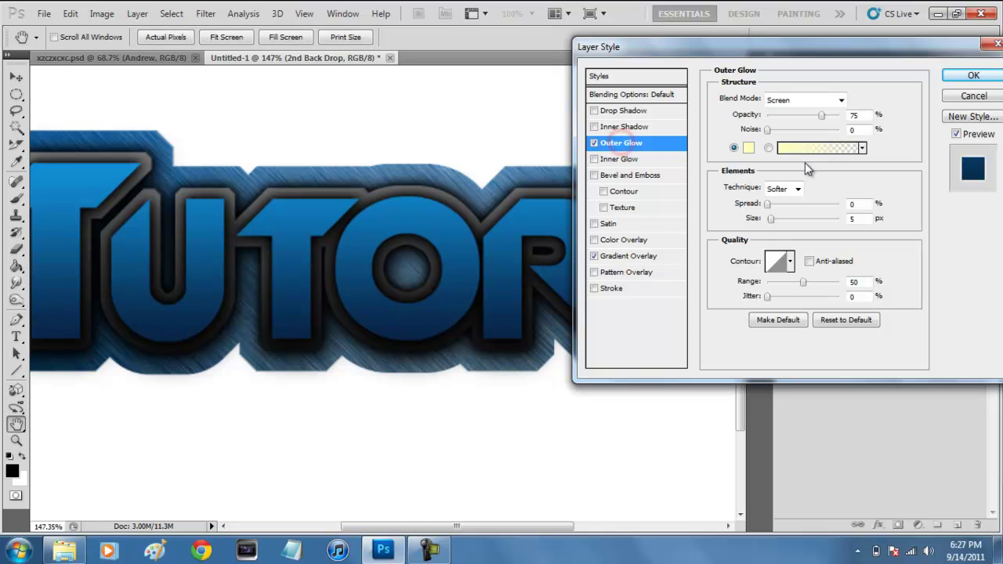
left_click(815, 99)
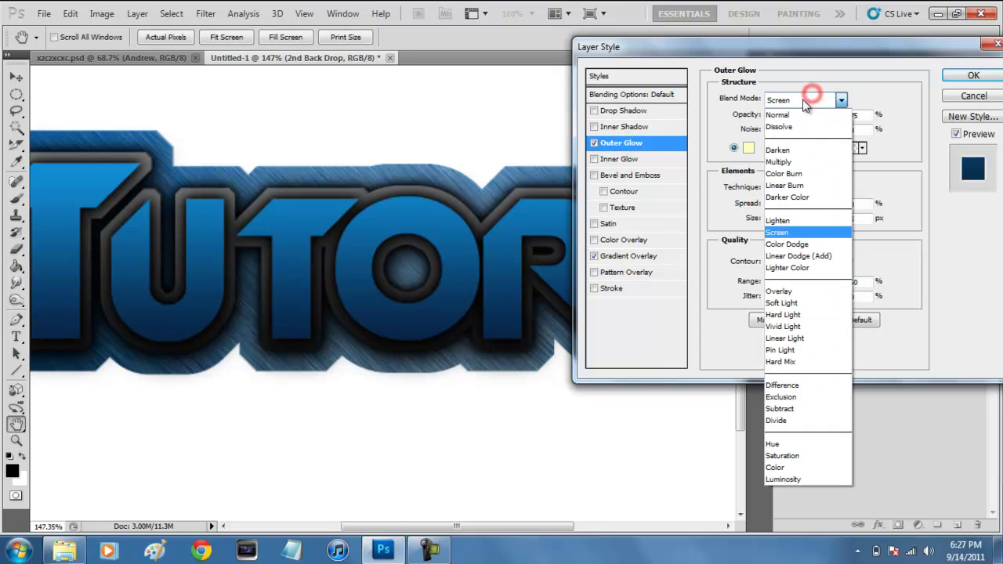
left_click(788, 116)
left_click(747, 151)
left_click(679, 250)
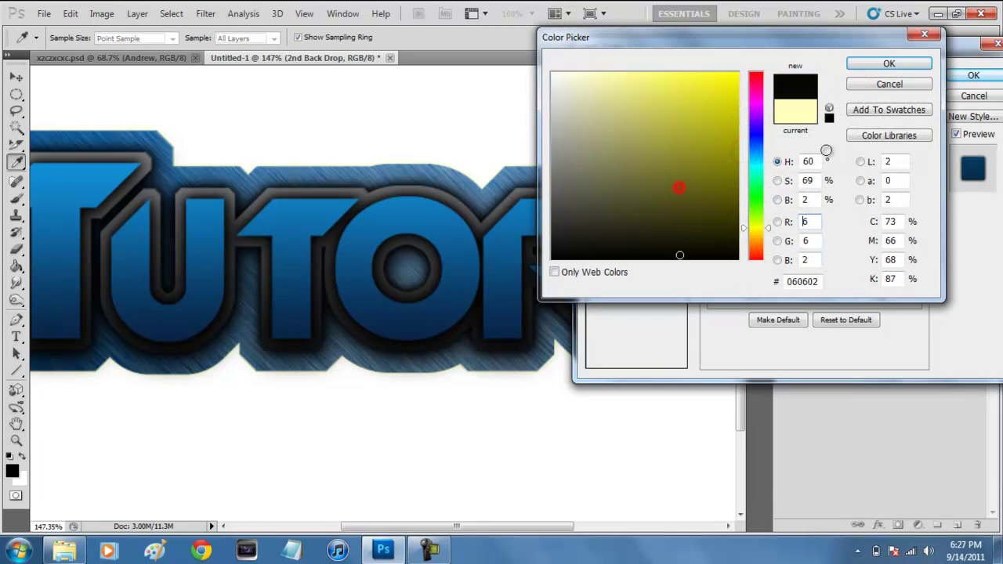
left_click(881, 62)
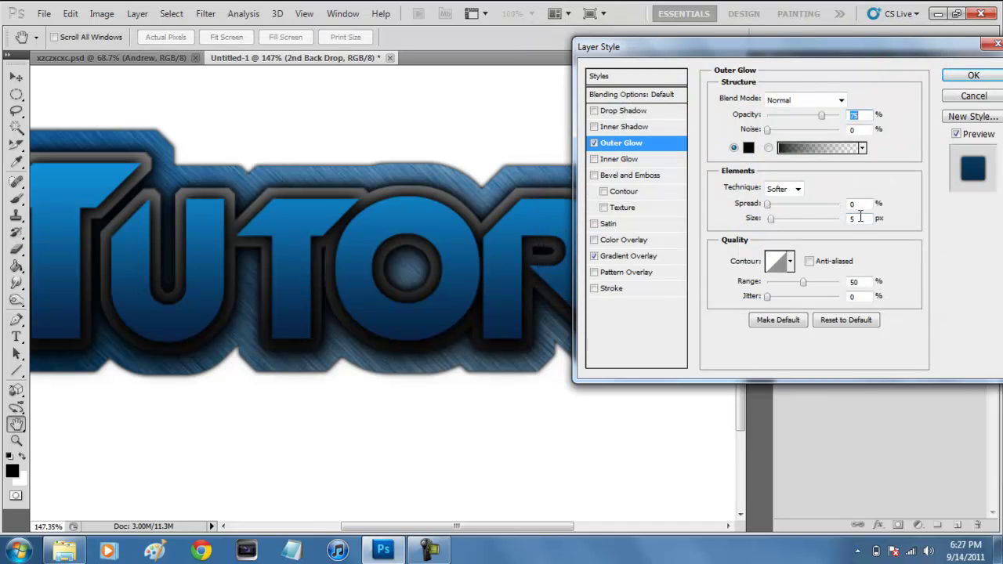
left_click(861, 218)
type("10")
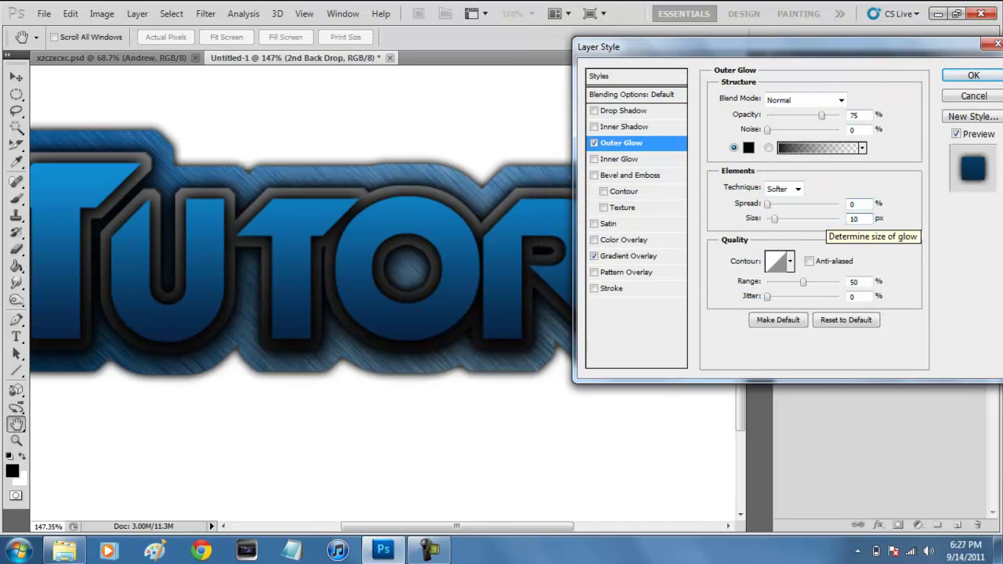
Add a Drop Shadow to the 2nd Back Drop with 20% spread and 30 px size, and apply the layer style
left_click(623, 111)
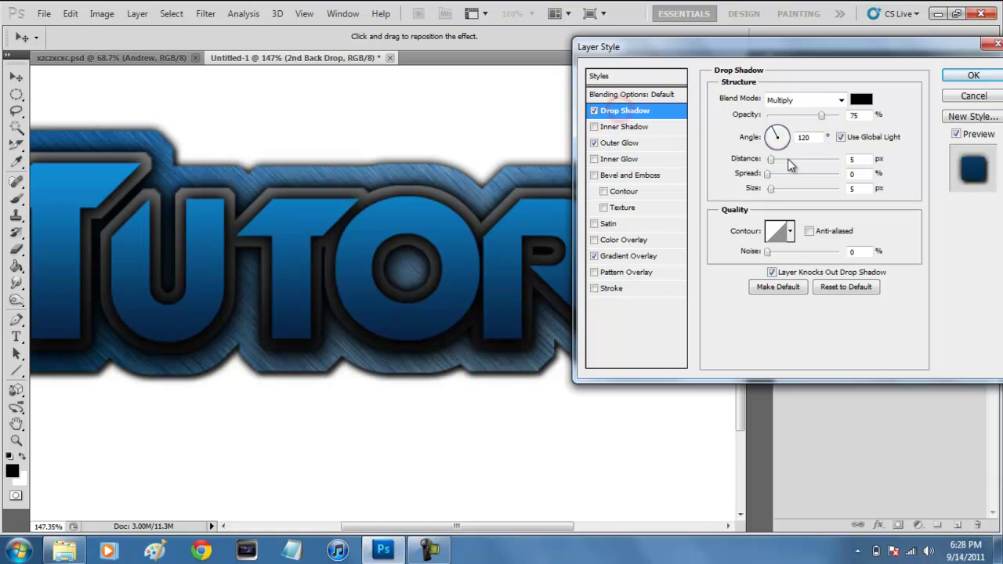
left_click(856, 172)
type("20")
left_click(861, 188)
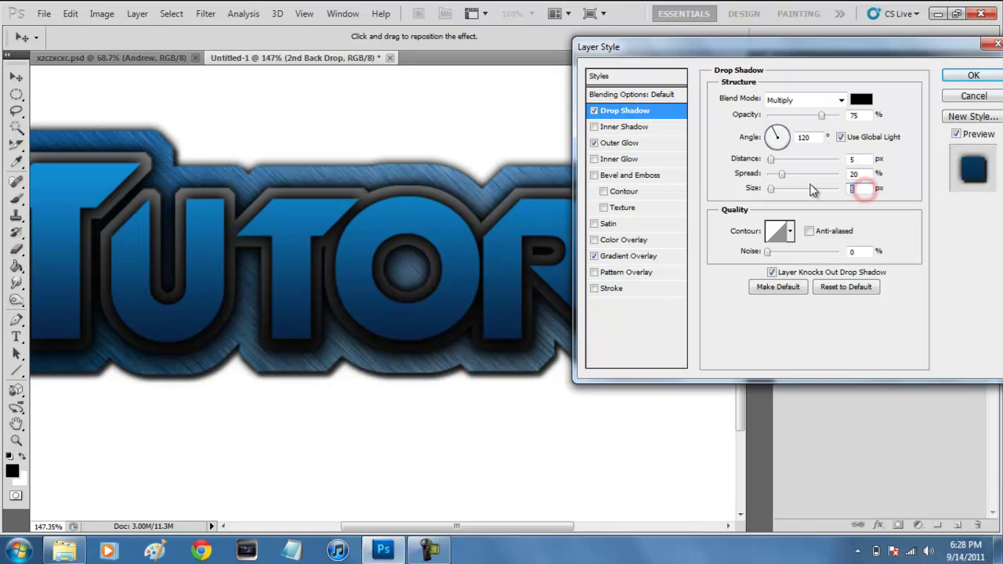
type("30")
left_click(983, 79)
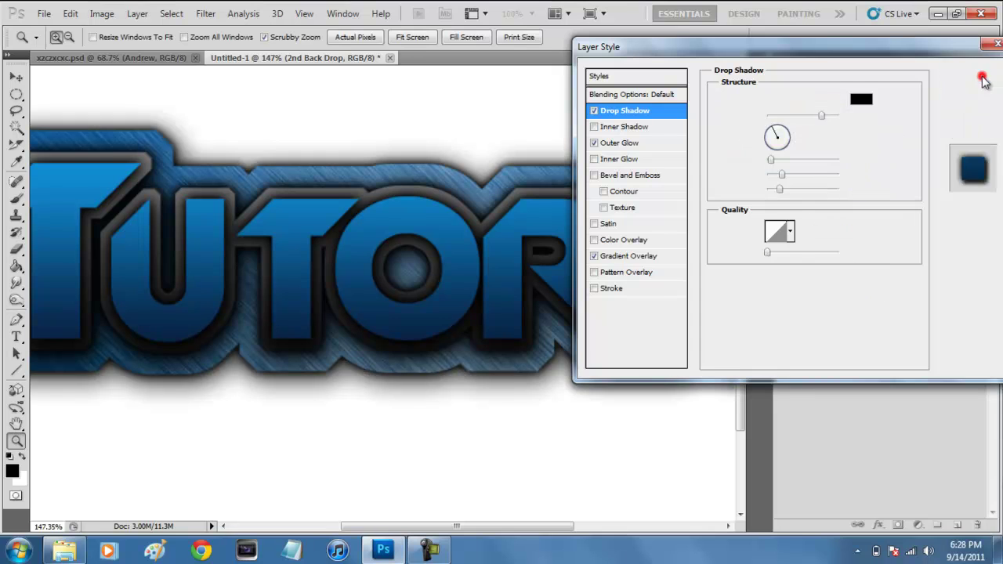
right_click(129, 404)
left_click(163, 413)
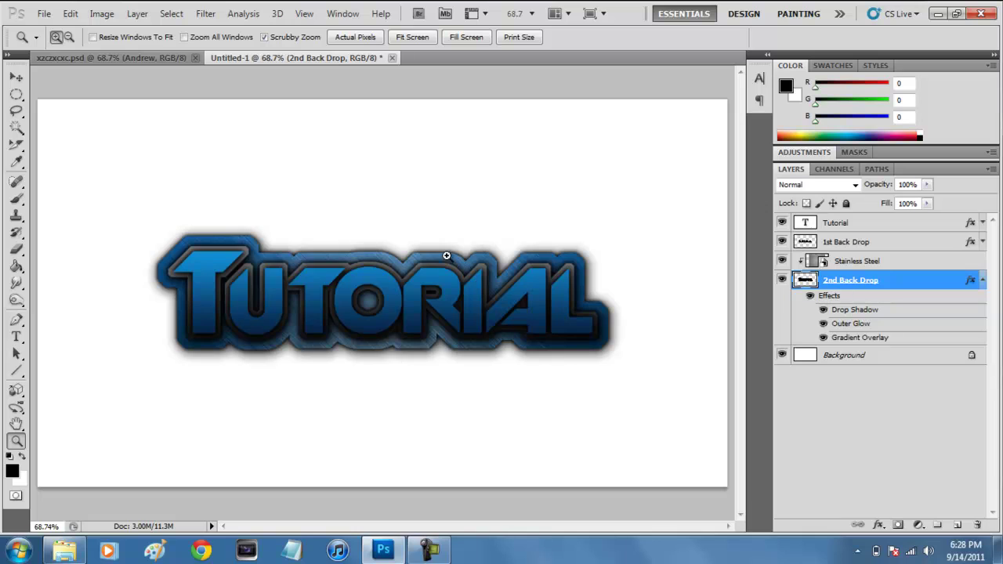
Add Bevel and Emboss to the Tutorial text layer with the descending rolling-slope gloss contour and 0% shadow opacity
left_click(847, 223)
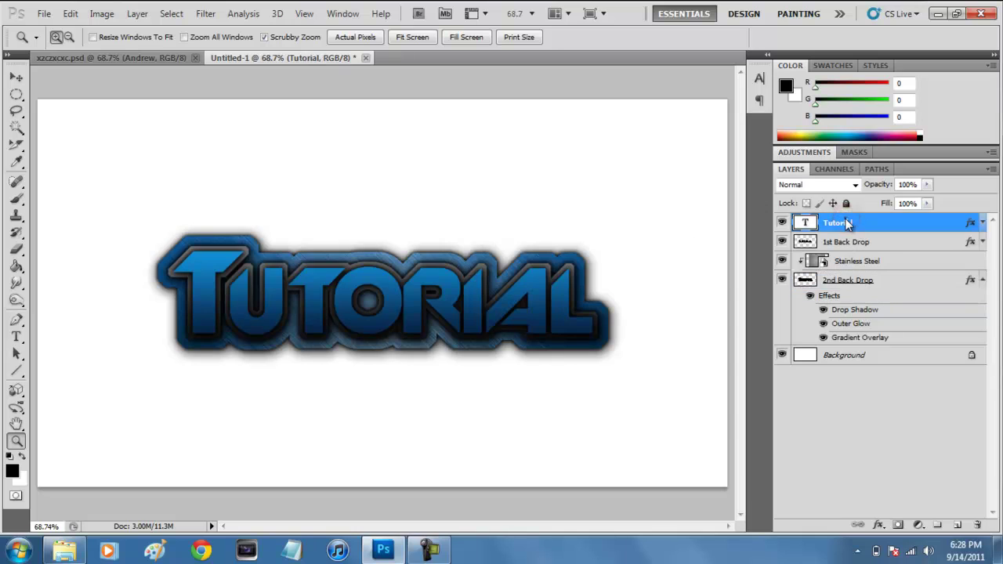
right_click(847, 223)
left_click(729, 127)
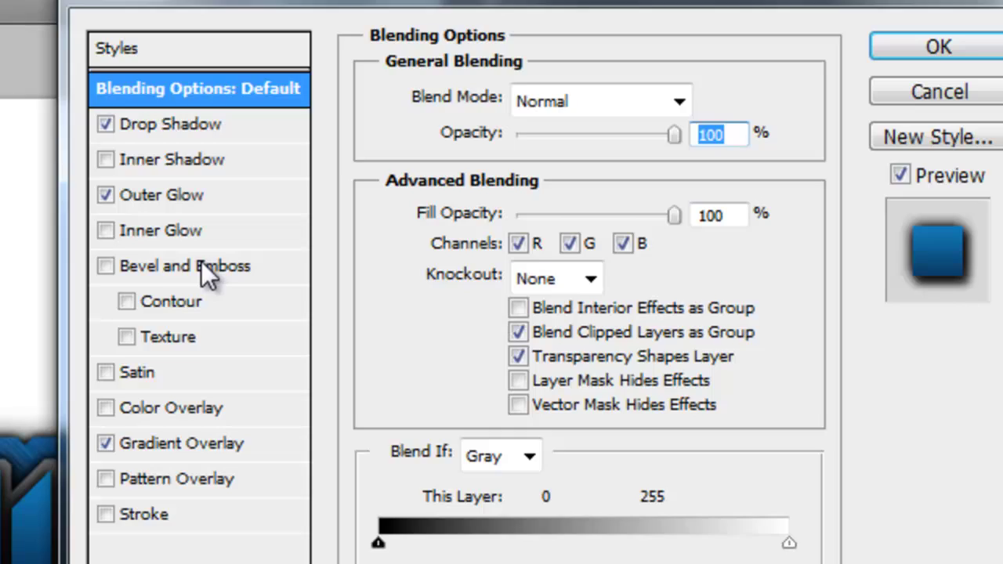
left_click(194, 267)
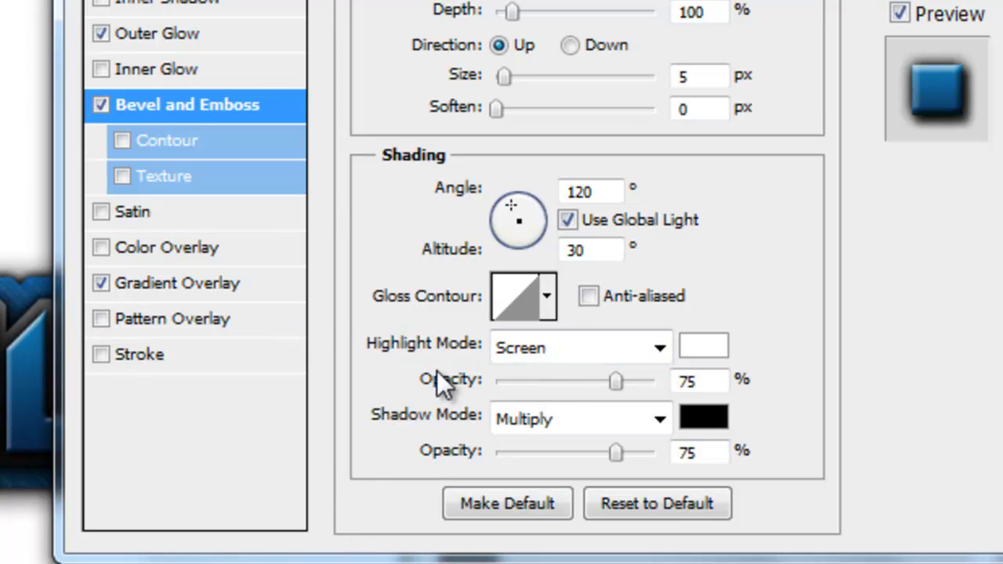
left_click(541, 291)
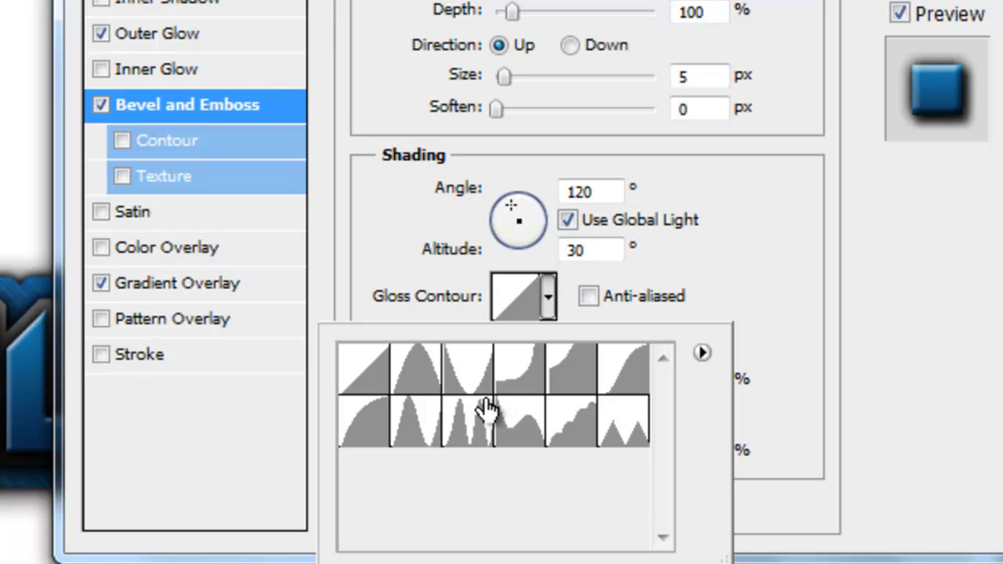
left_click(513, 429)
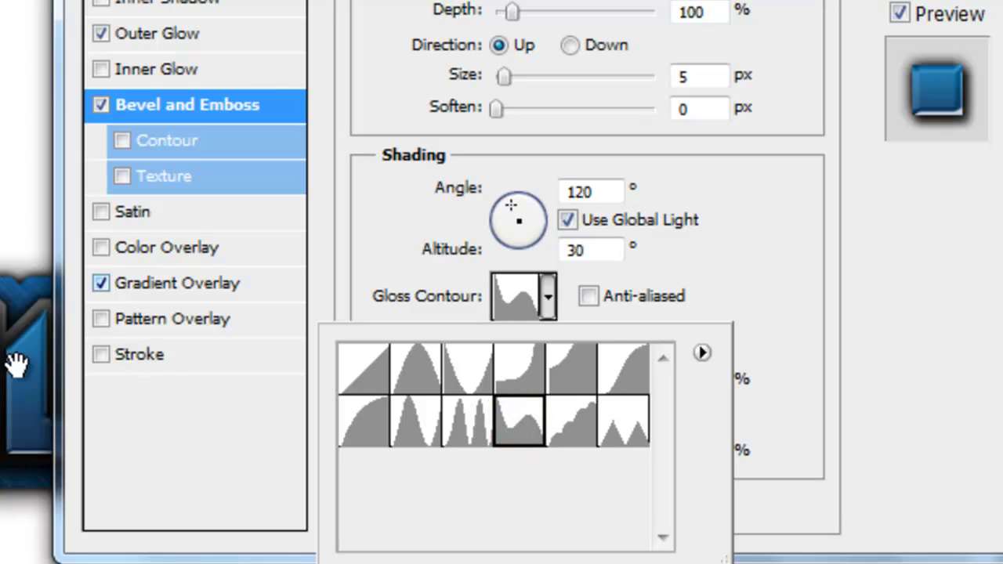
left_click(884, 374)
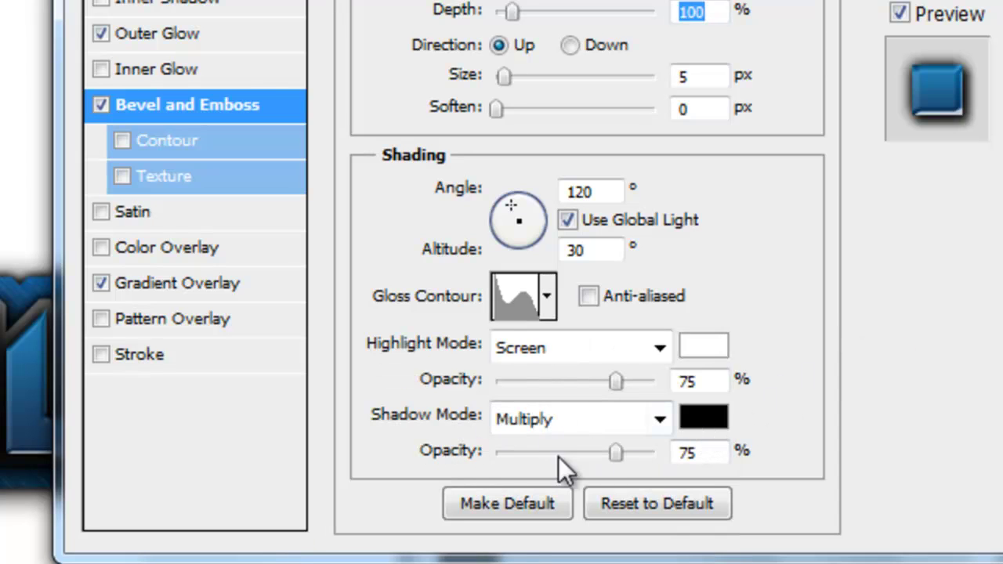
left_click_drag(615, 458, 466, 456)
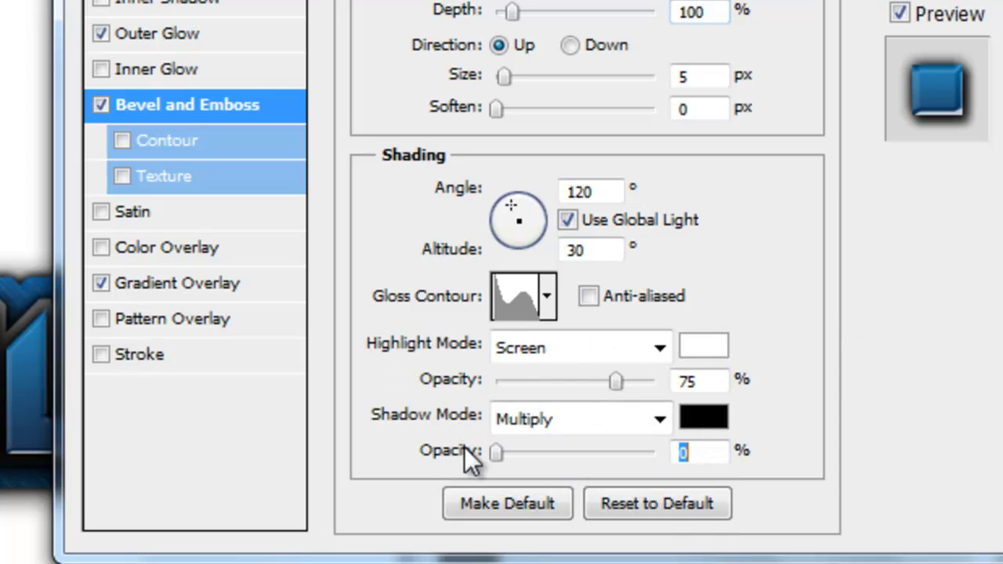
Set the bevel's highlight colour to light blue #83b6e2 and apply the Tutorial text's layer style
left_click(694, 349)
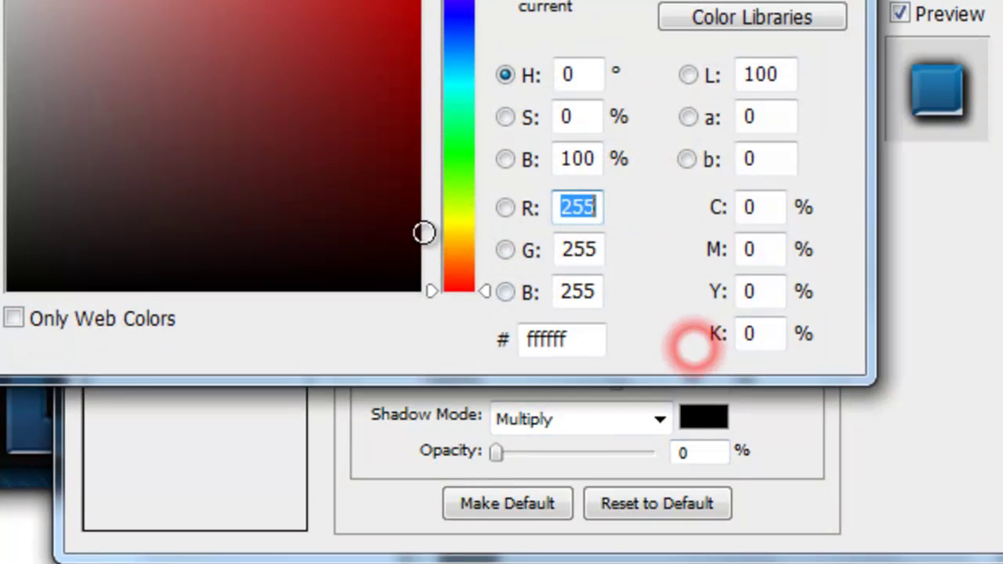
left_click_drag(459, 87, 461, 41)
left_click_drag(460, 142, 462, 153)
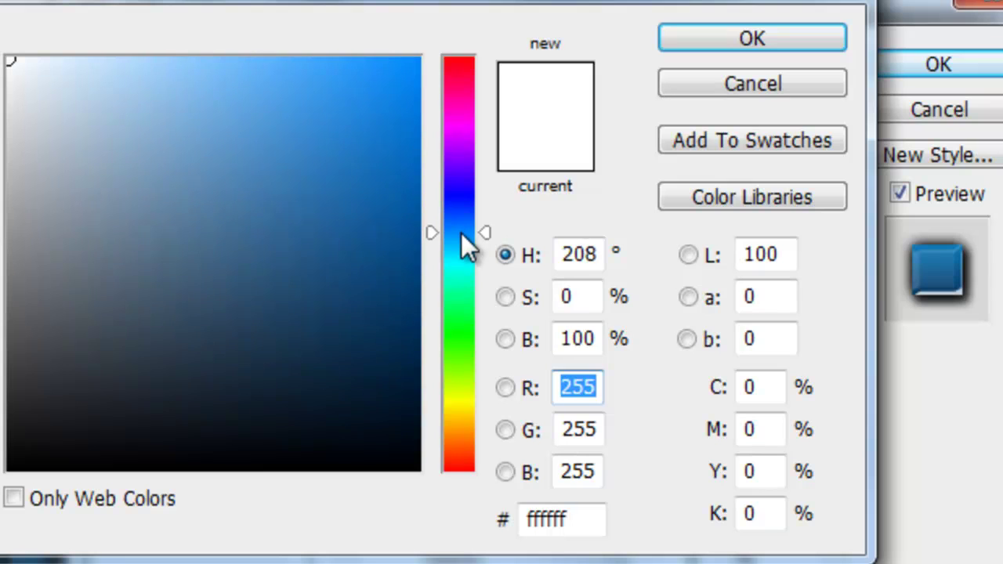
mouse_move(251, 156)
left_mouse_down()
mouse_move(214, 94)
mouse_move(161, 157)
mouse_move(181, 105)
left_mouse_up()
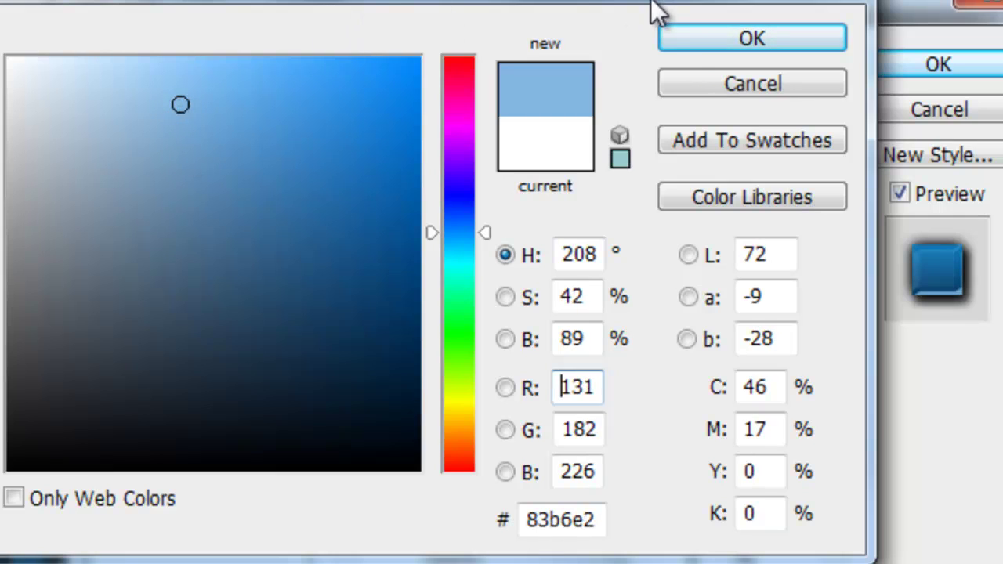
left_click(683, 40)
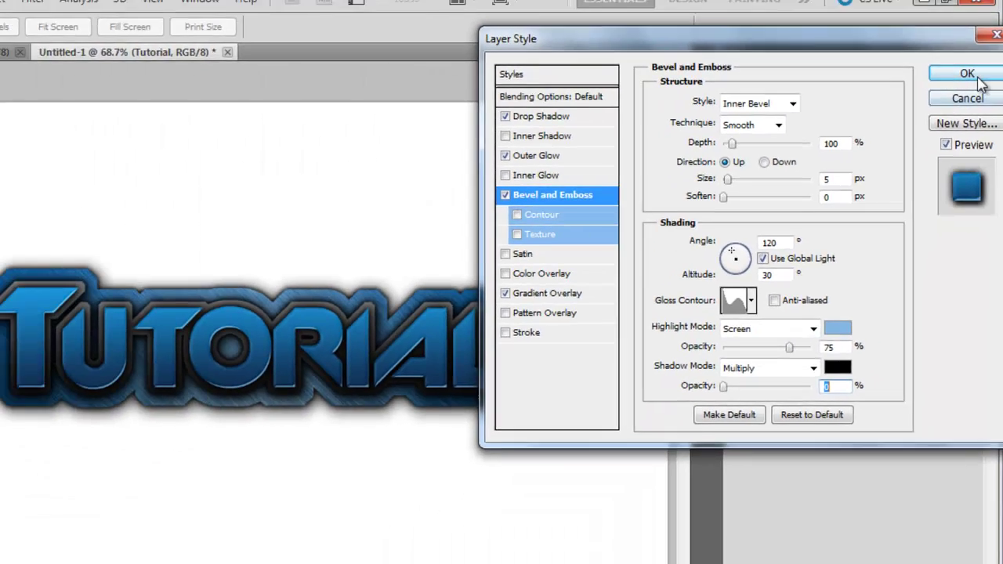
left_click(972, 75)
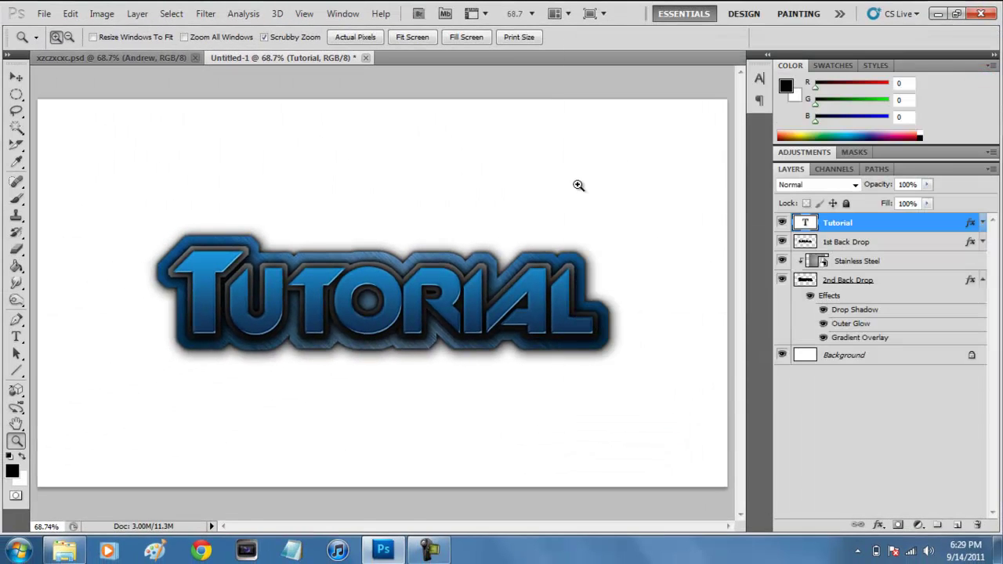